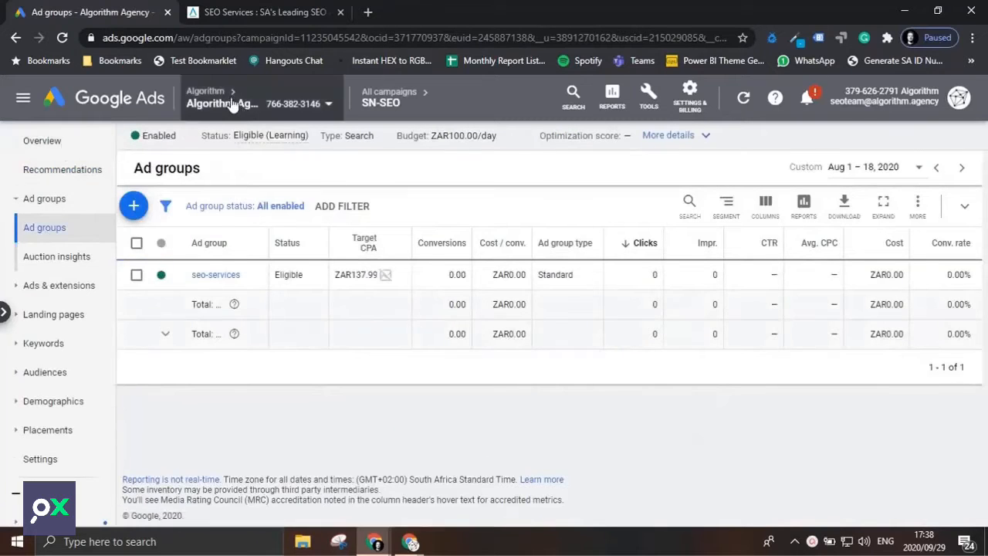
Start creating a new campaign from the account's list of all campaigns.
{"action": "left_click", "coordinate": [382, 93]}
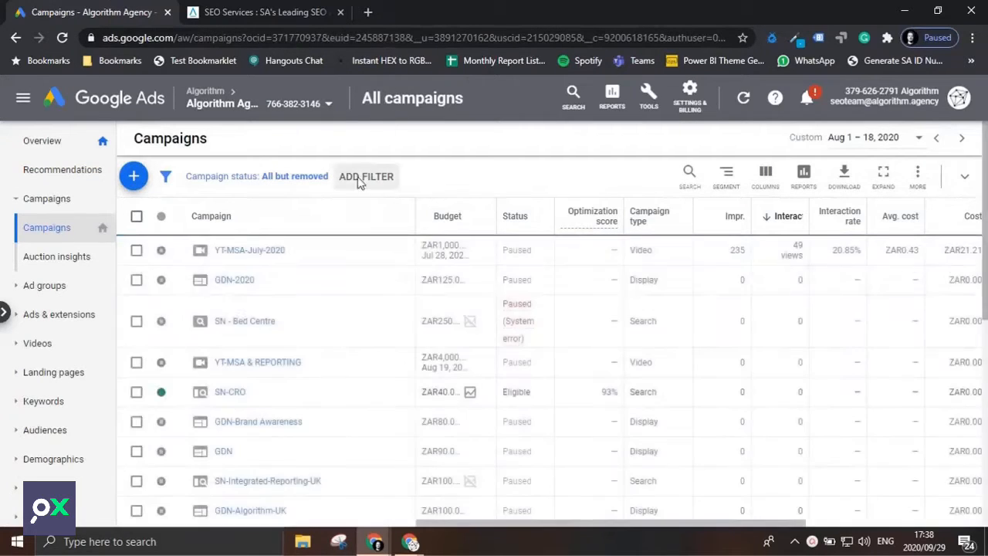
{"action": "left_click", "coordinate": [134, 176]}
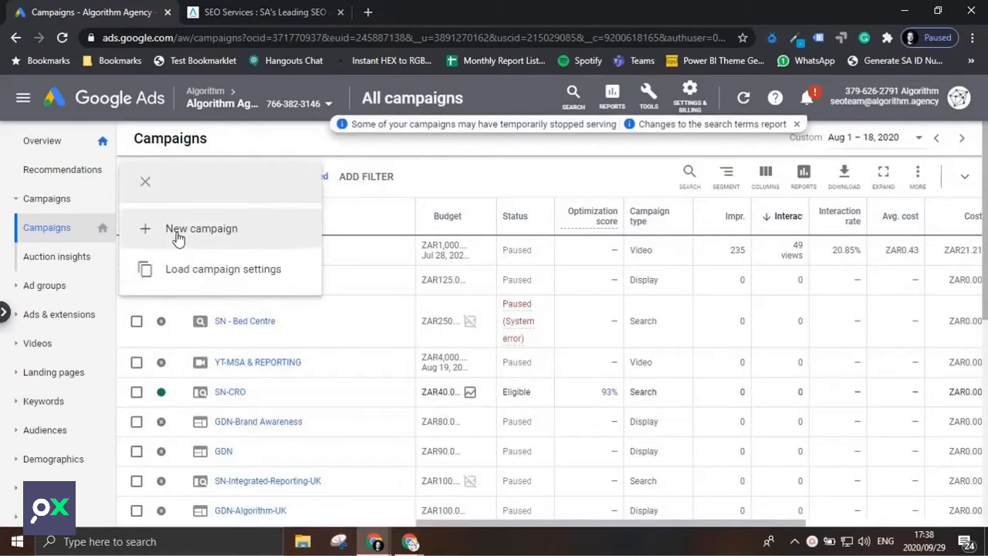
{"action": "left_click", "coordinate": [205, 227]}
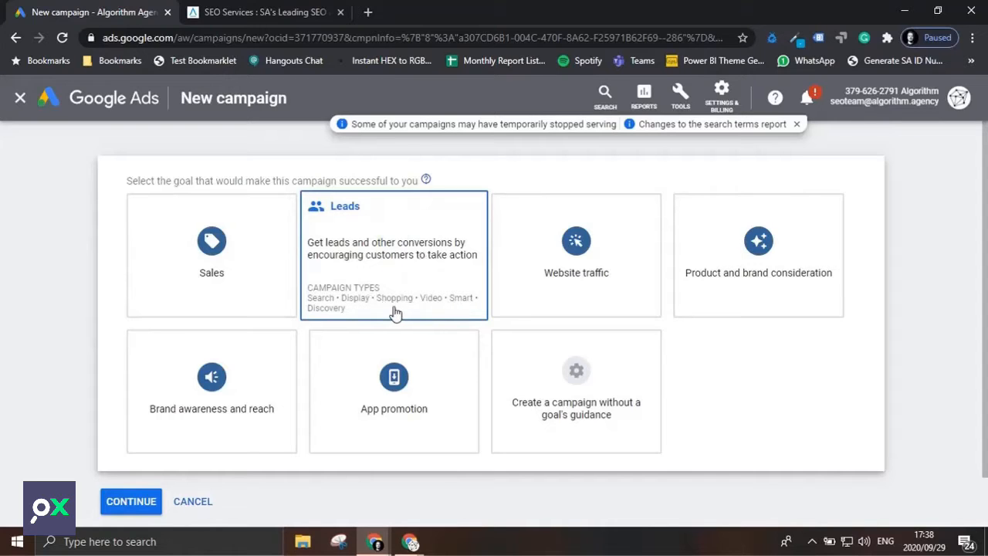
Choose Leads as the campaign goal and Display as the campaign type, with the Standard display campaign subtype.
{"action": "left_click", "coordinate": [401, 283]}
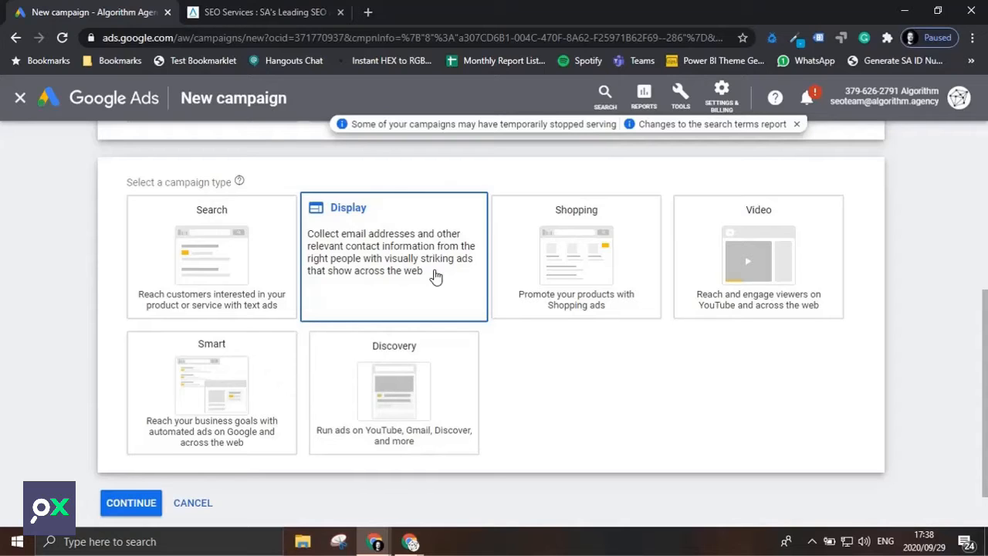
{"action": "left_click", "coordinate": [436, 276]}
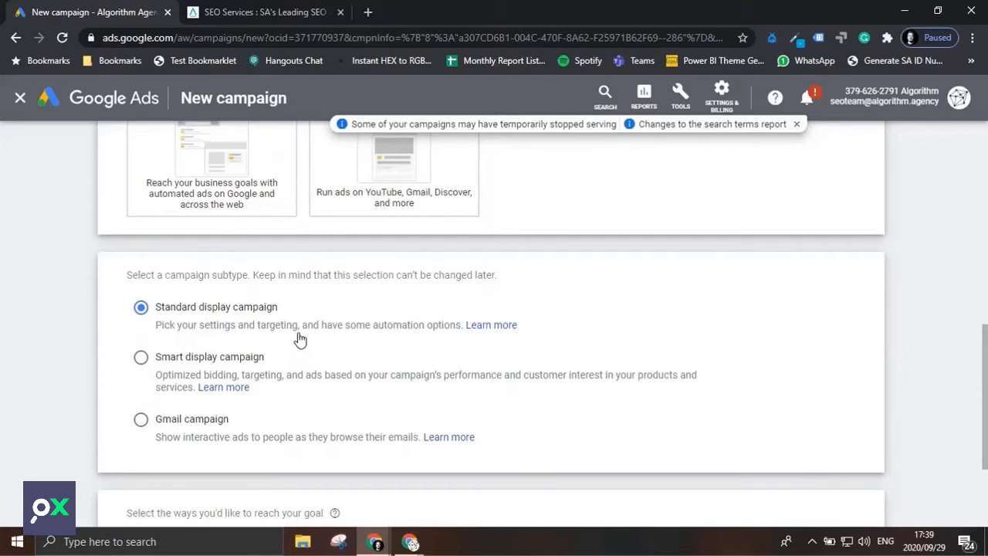
{"action": "scroll", "coordinate": [300, 340], "scroll_direction": "down", "scroll_amount": 2}
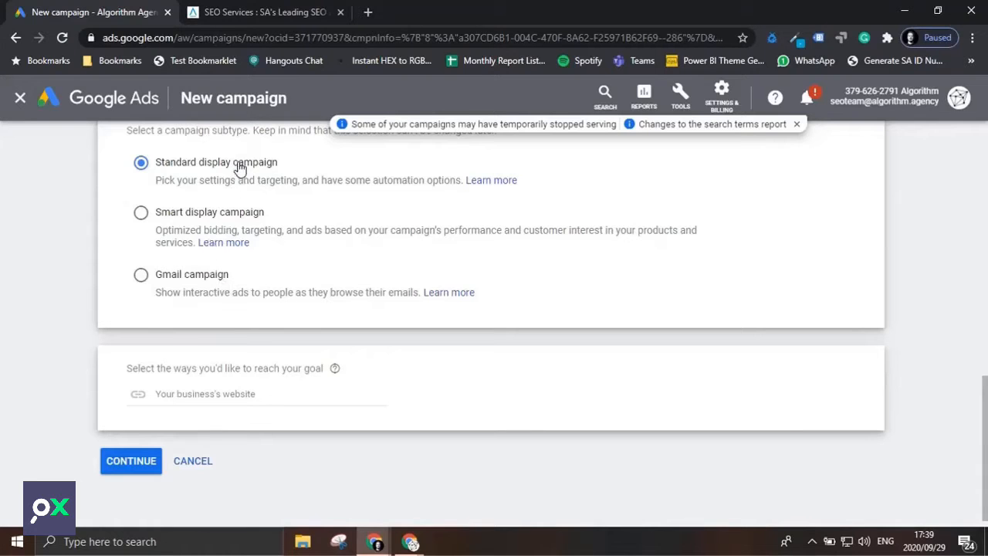
{"action": "left_click", "coordinate": [269, 14]}
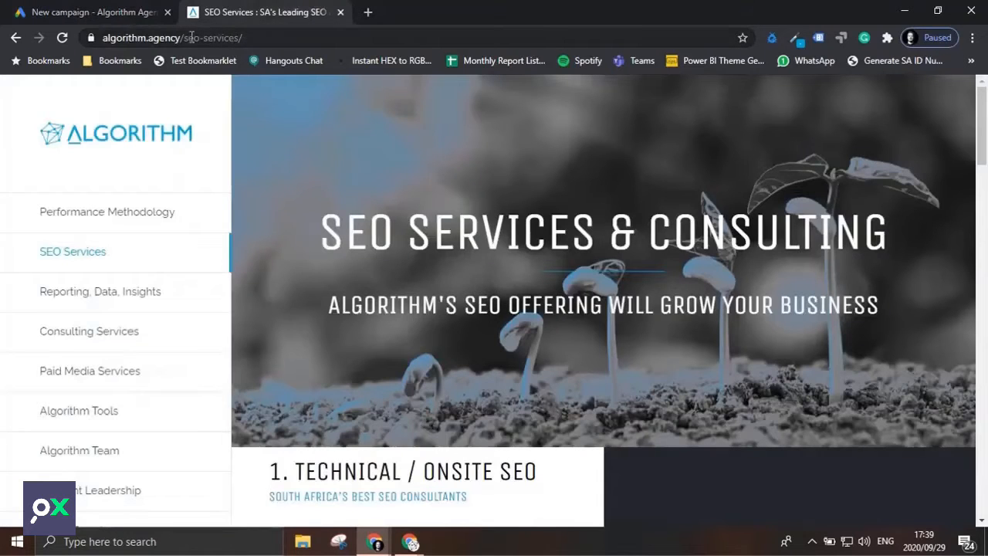
{"action": "left_click_drag", "start_coordinate": [186, 38], "coordinate": [65, 38]}
{"action": "key", "text": "ctrl+c"}
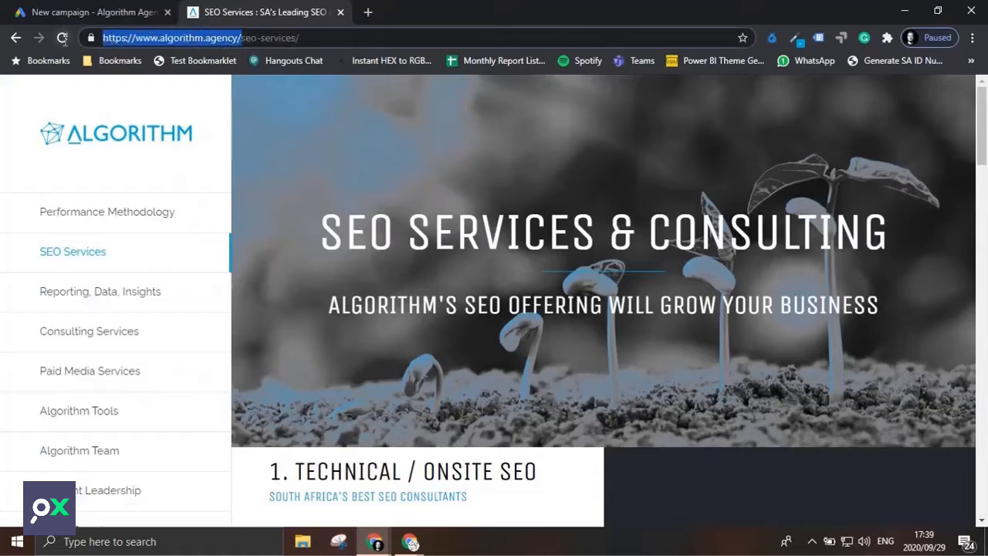
{"action": "left_click", "coordinate": [93, 12]}
{"action": "left_click", "coordinate": [257, 392]}
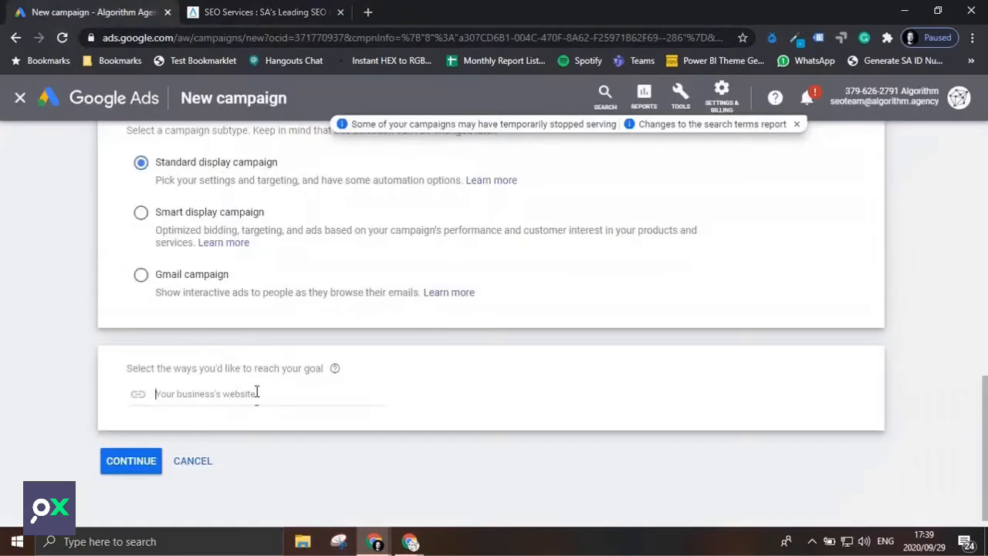
{"action": "key", "text": "ctrl+v"}
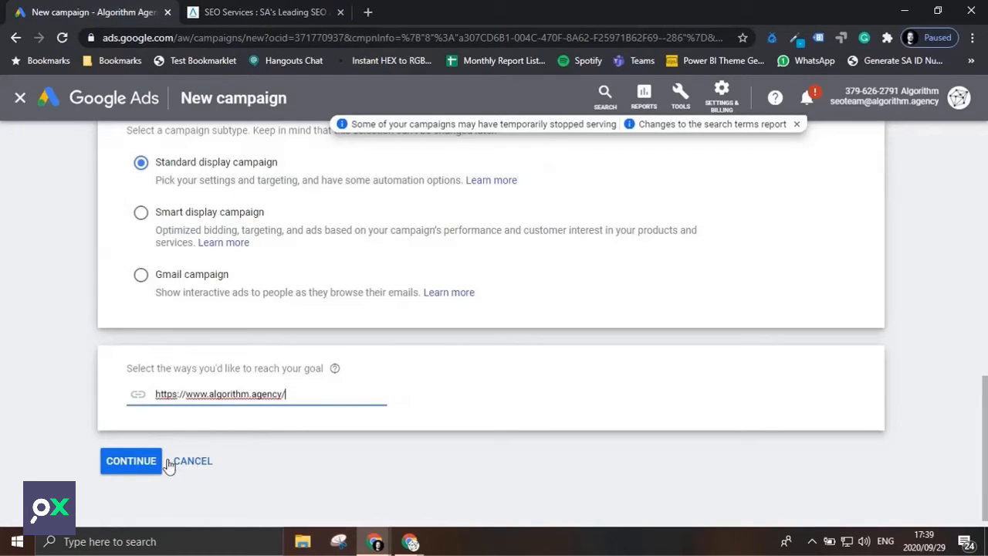
{"action": "left_click", "coordinate": [131, 461]}
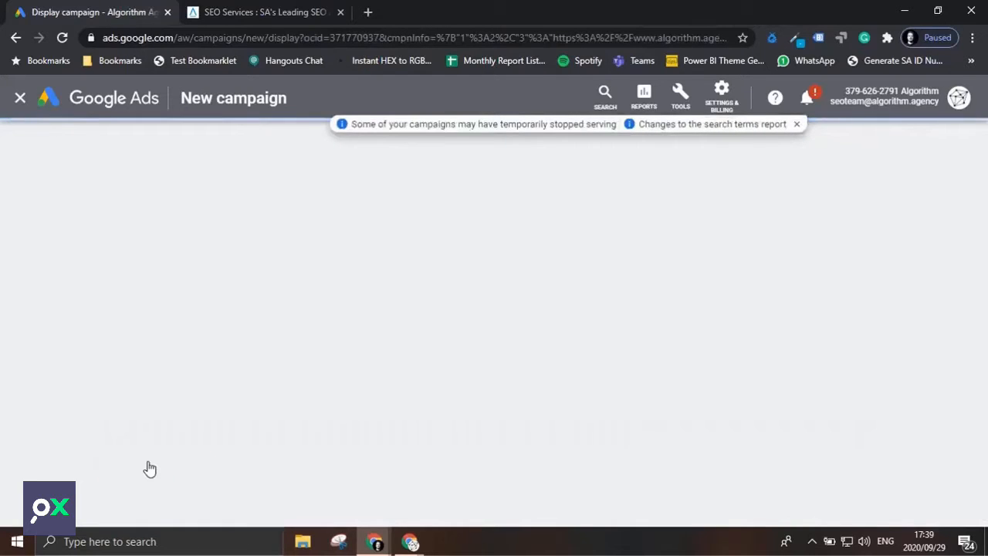
Dismiss the notification banner and name the campaign GDN-Digital-Services.
{"action": "left_click", "coordinate": [797, 125]}
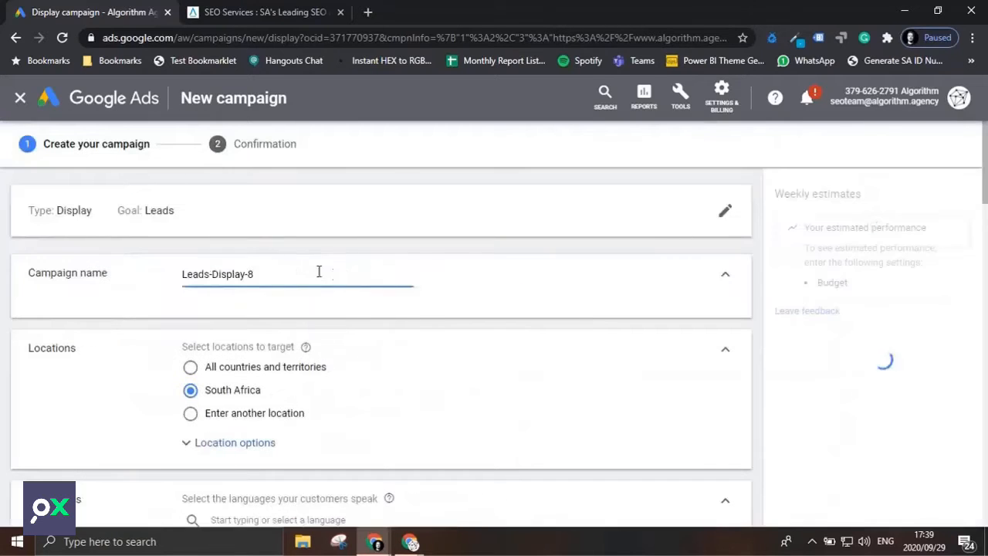
{"action": "left_click", "coordinate": [302, 273]}
{"action": "triple_click", "coordinate": [267, 273]}
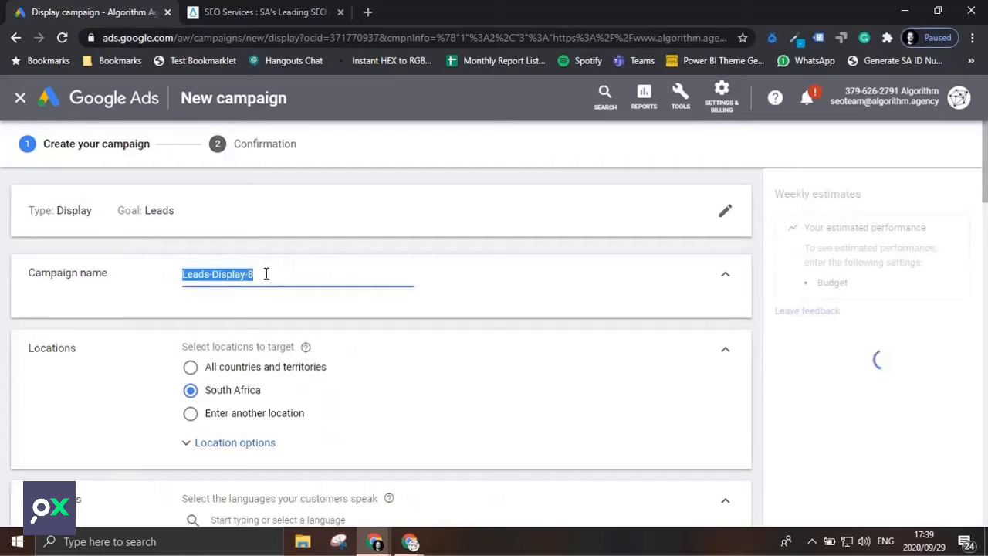
{"action": "type", "text": "GDN"}
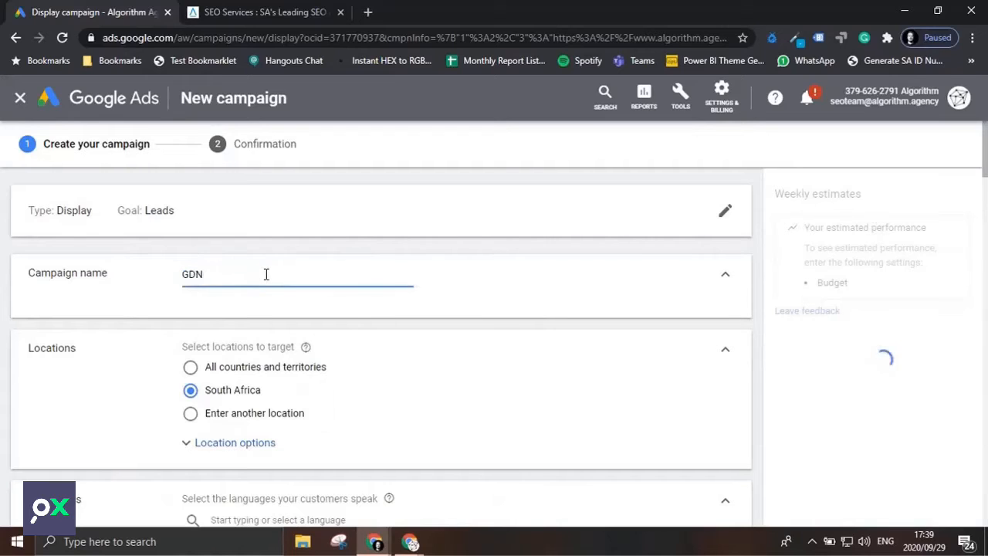
{"action": "type", "text": "-"}
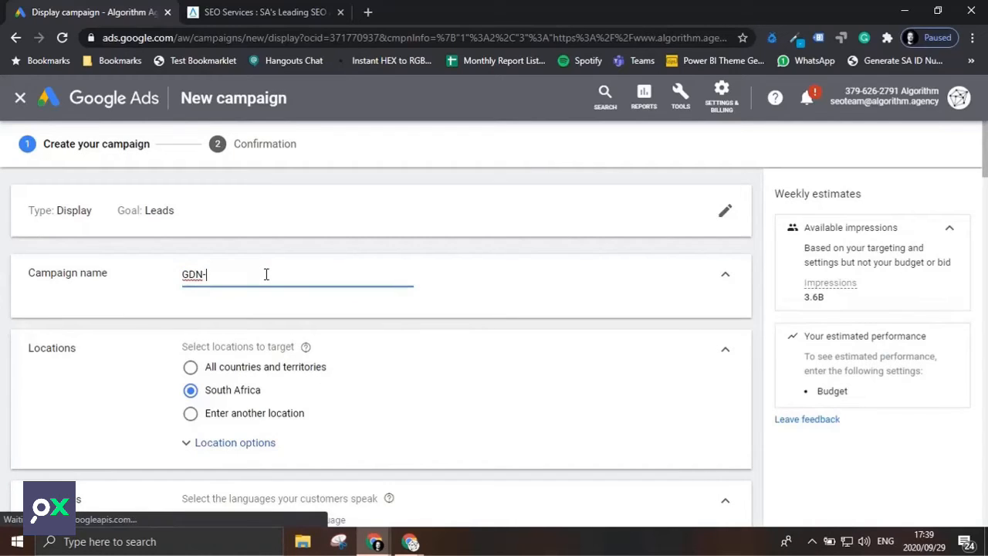
{"action": "type", "text": "Doig"}
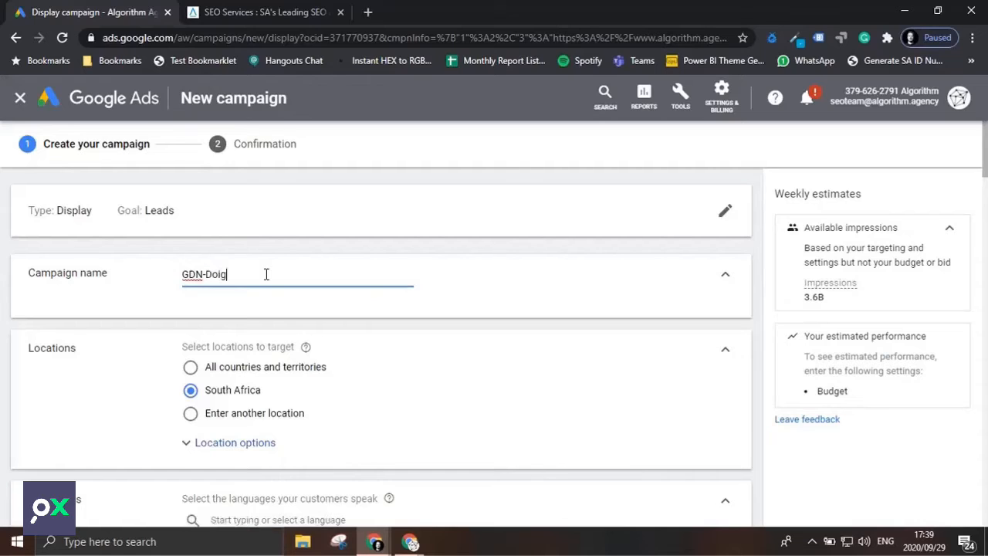
{"action": "key", "text": "Num_Lock"}
{"action": "key", "text": "BackSpace"}
{"action": "key", "text": "BackSpace"}
{"action": "key", "text": "BackSpace"}
{"action": "type", "text": "igit"}
{"action": "key", "text": "Caps_Lock"}
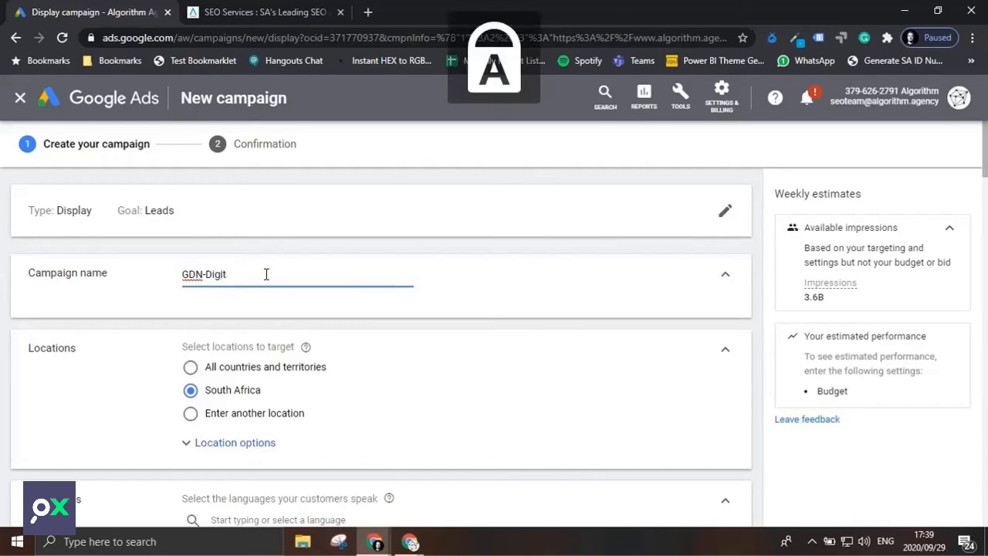
{"action": "type", "text": "A"}
{"action": "key", "text": "BackSpace"}
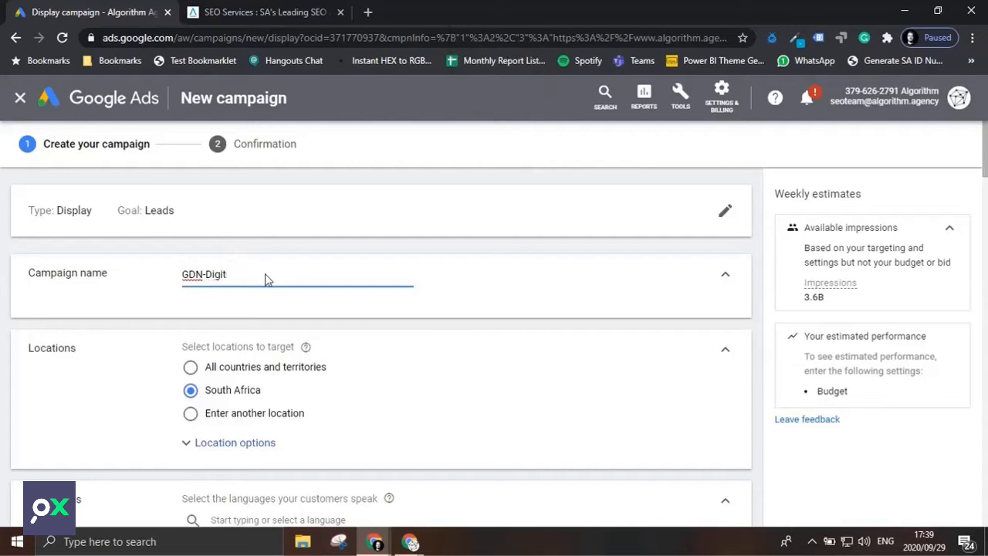
{"action": "key", "text": "Caps_Lock"}
{"action": "type", "text": "al-Services"}
Target the city of Johannesburg, Gauteng, South Africa as the campaign's location instead of the whole country.
{"action": "scroll", "coordinate": [266, 392], "scroll_direction": "down", "scroll_amount": 2}
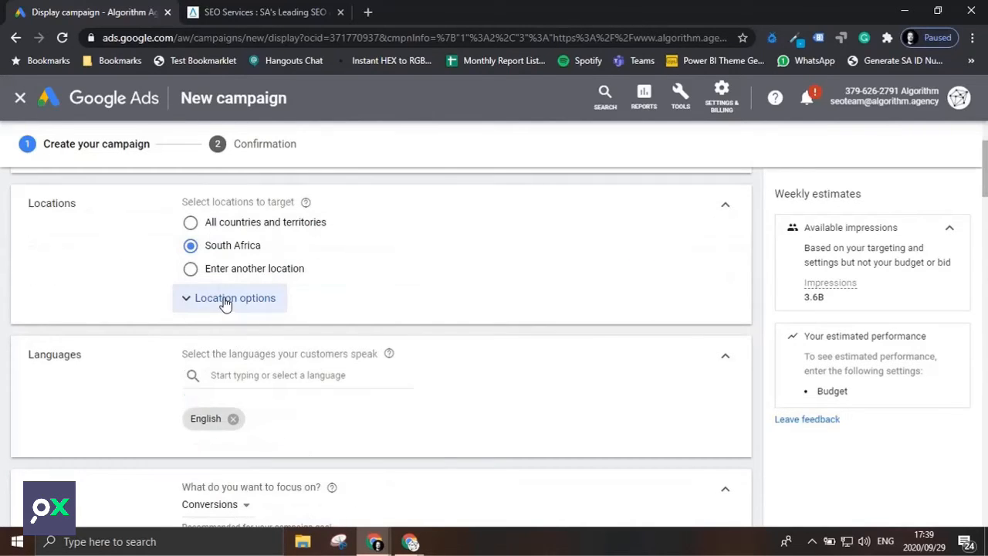
{"action": "left_click", "coordinate": [239, 272]}
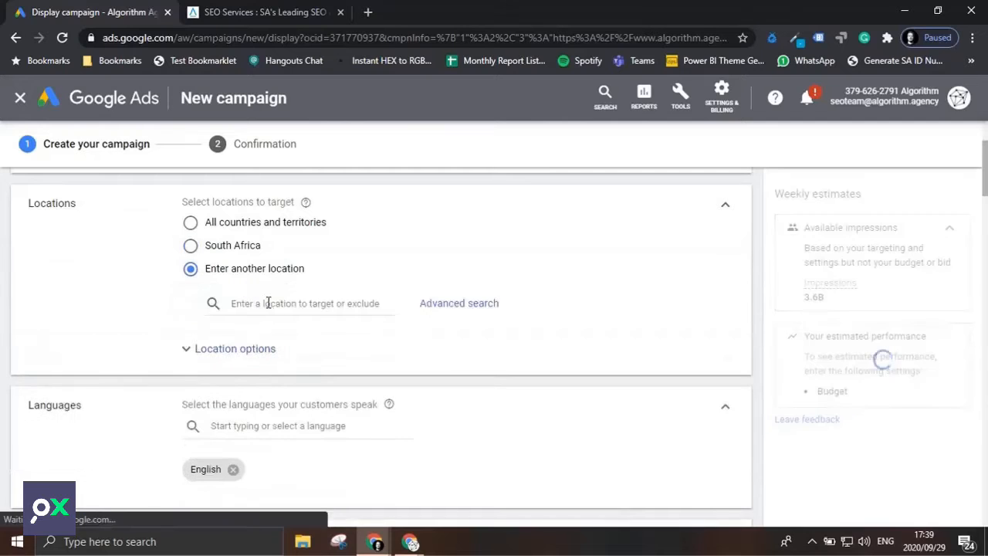
{"action": "left_click", "coordinate": [268, 302]}
{"action": "type", "text": "joh"}
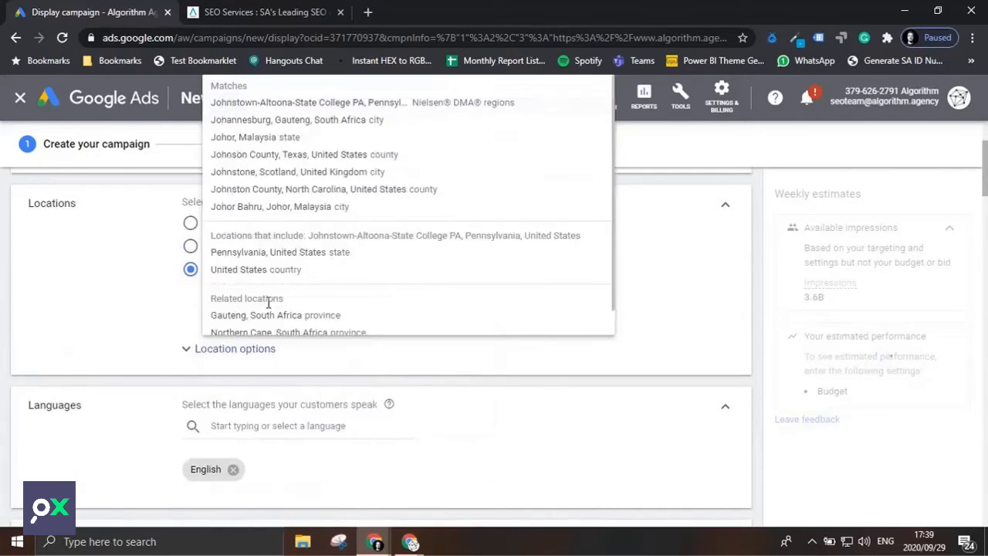
{"action": "key", "text": "BackSpace"}
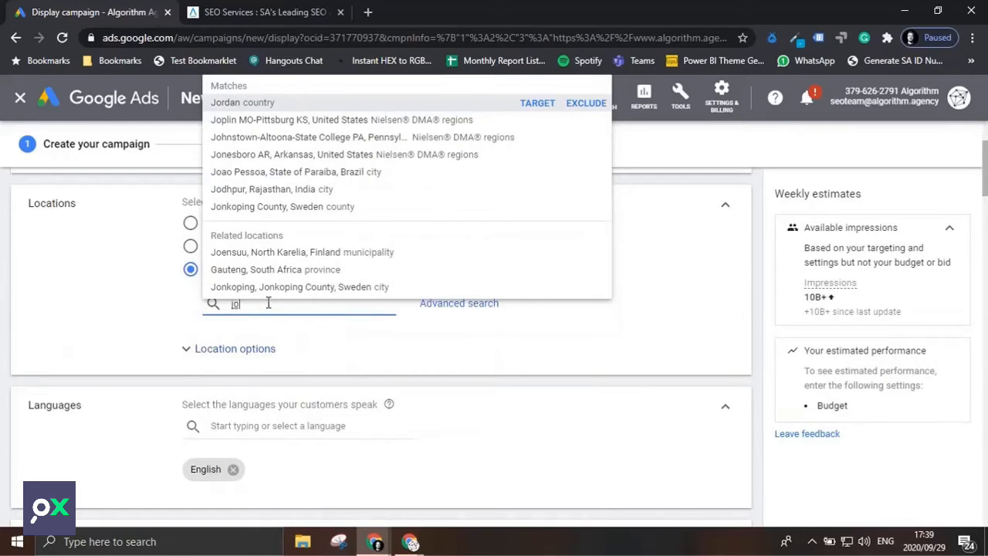
{"action": "type", "text": "hanne"}
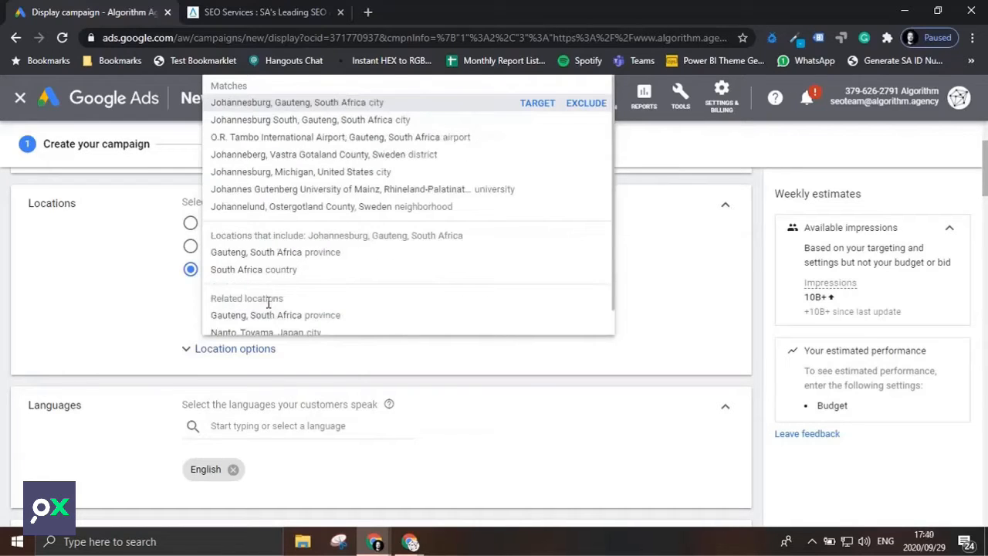
{"action": "left_click", "coordinate": [536, 105]}
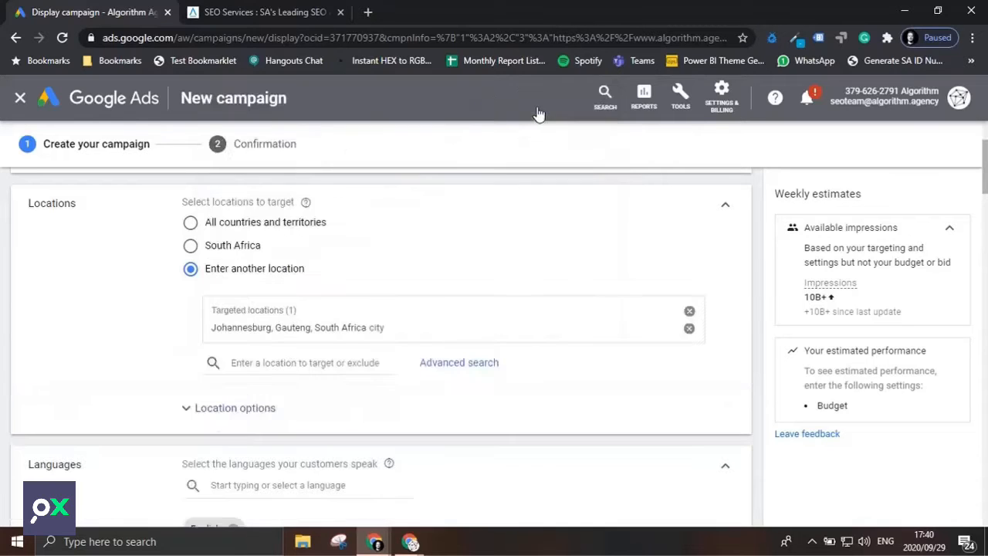
Set the campaign's average daily budget to ZAR 2000.
{"action": "scroll", "coordinate": [432, 309], "scroll_direction": "down", "scroll_amount": 3}
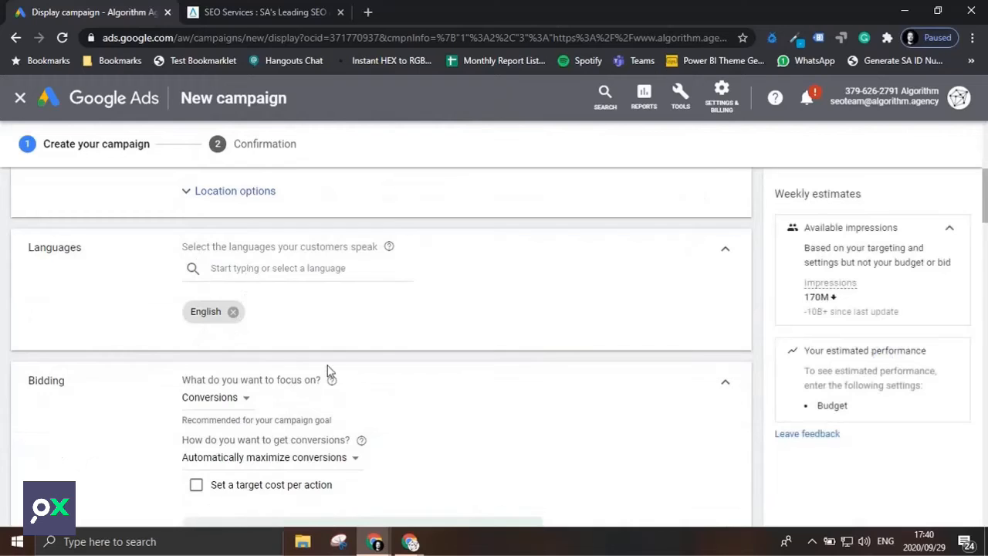
{"action": "scroll", "coordinate": [328, 371], "scroll_direction": "down", "scroll_amount": 1}
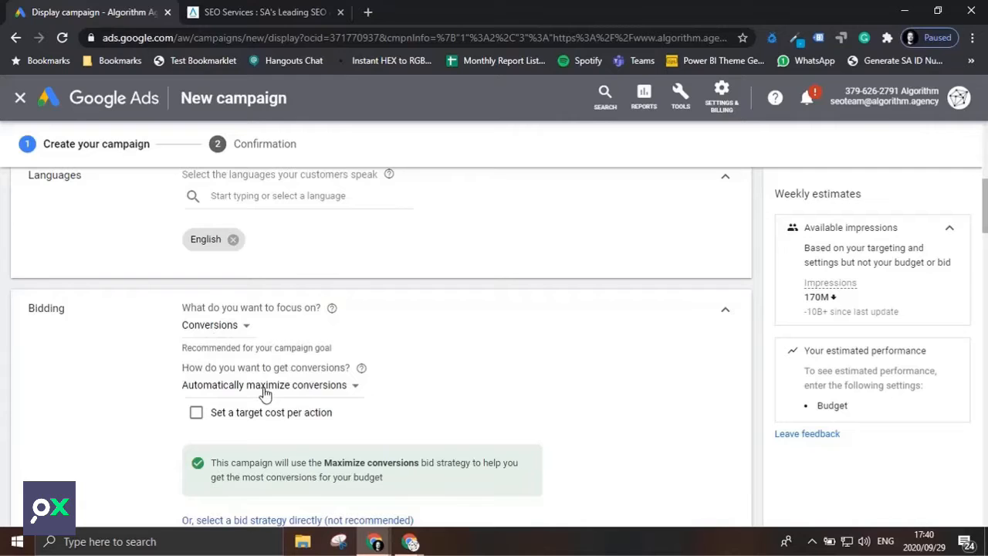
{"action": "scroll", "coordinate": [265, 393], "scroll_direction": "down", "scroll_amount": 1}
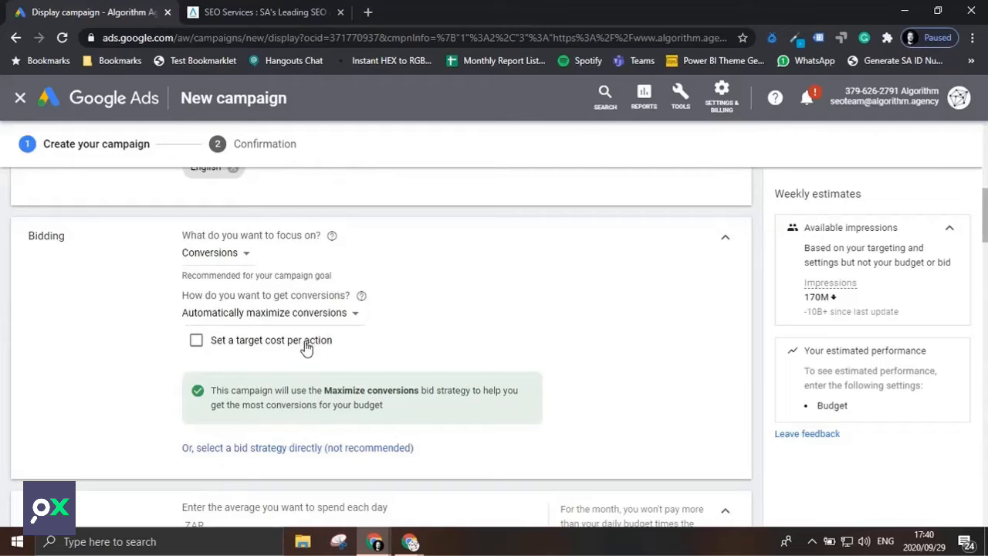
{"action": "scroll", "coordinate": [306, 349], "scroll_direction": "down", "scroll_amount": 1}
{"action": "scroll", "coordinate": [306, 349], "scroll_direction": "down", "scroll_amount": 1}
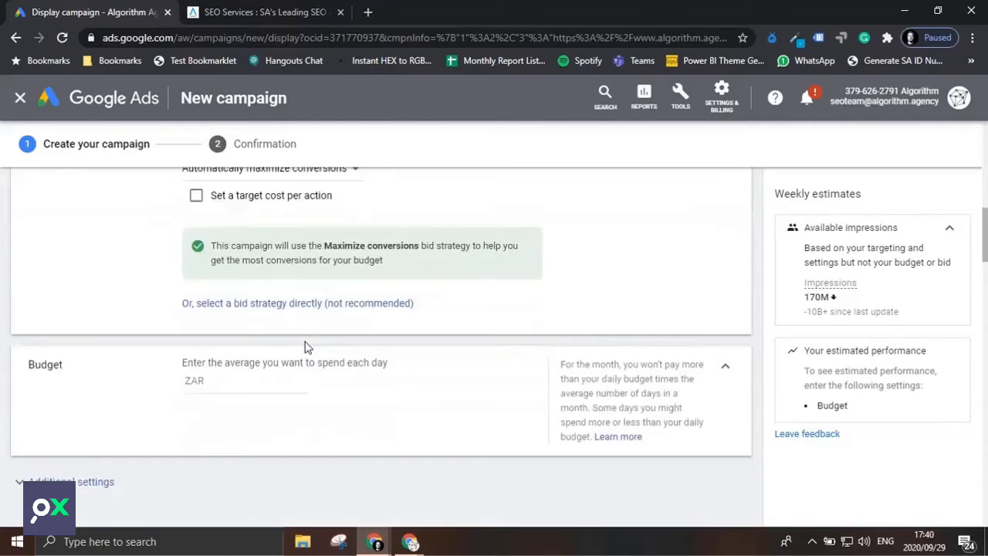
{"action": "left_click", "coordinate": [280, 385]}
{"action": "type", "text": "2000"}
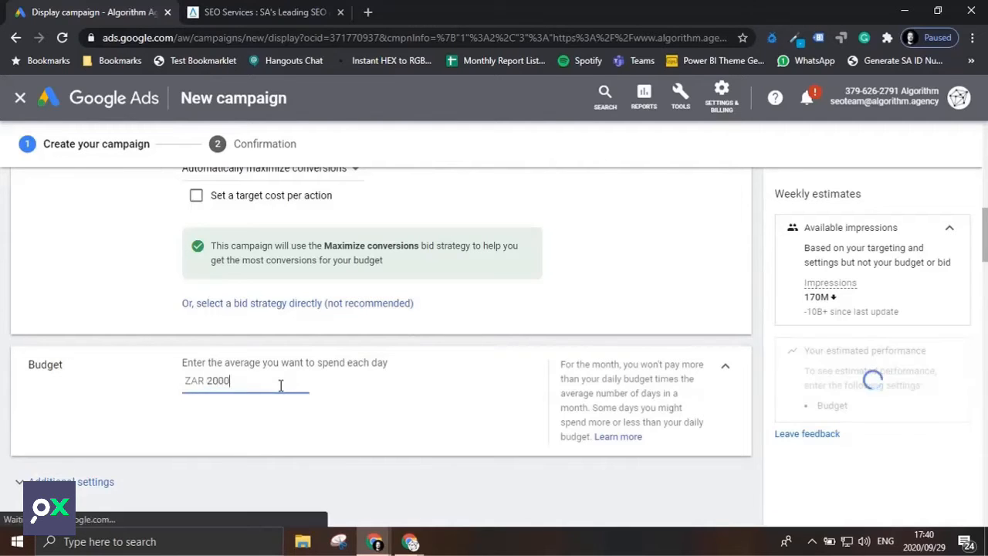
Name the ad group GDN-Test.
{"action": "scroll", "coordinate": [280, 385], "scroll_direction": "down", "scroll_amount": 2}
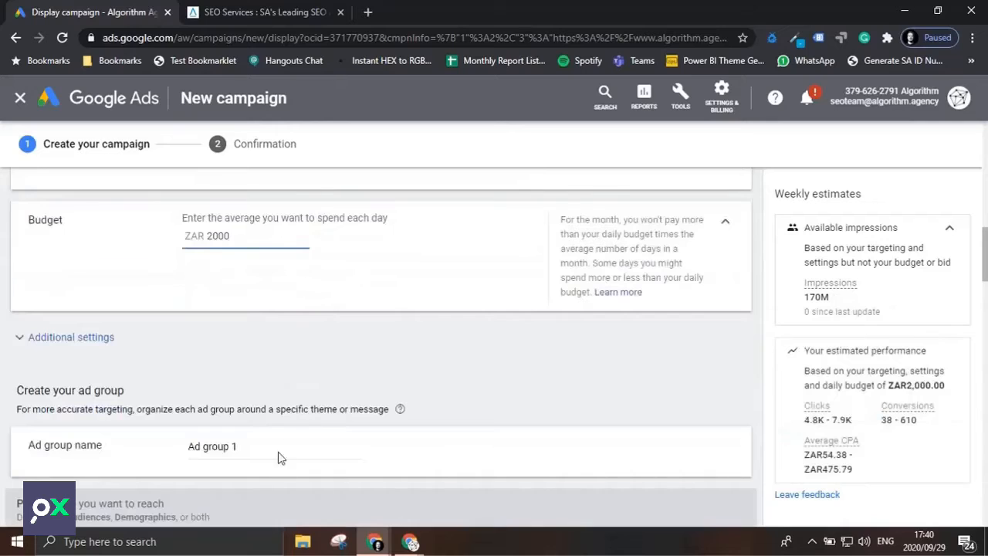
{"action": "triple_click", "coordinate": [234, 447]}
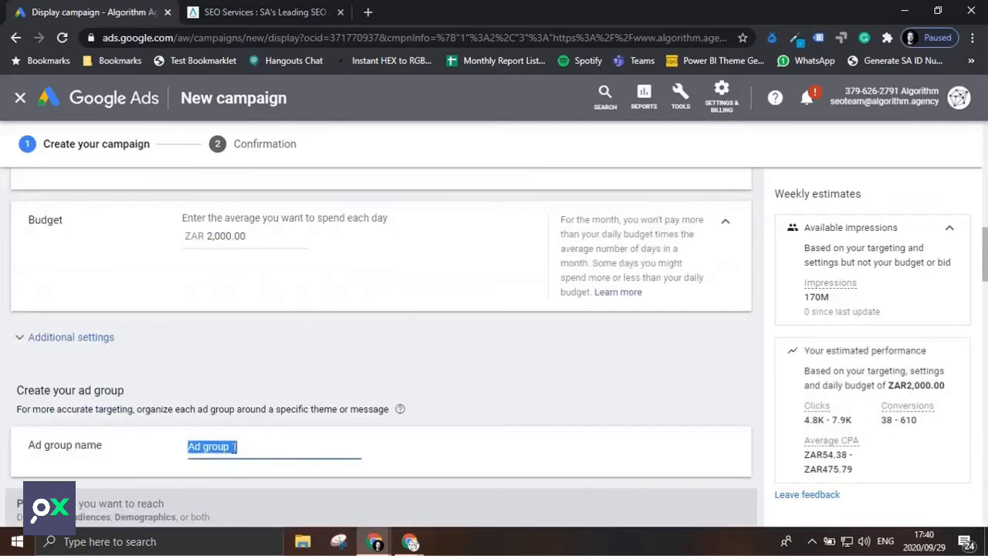
{"action": "type", "text": "GDN-Test"}
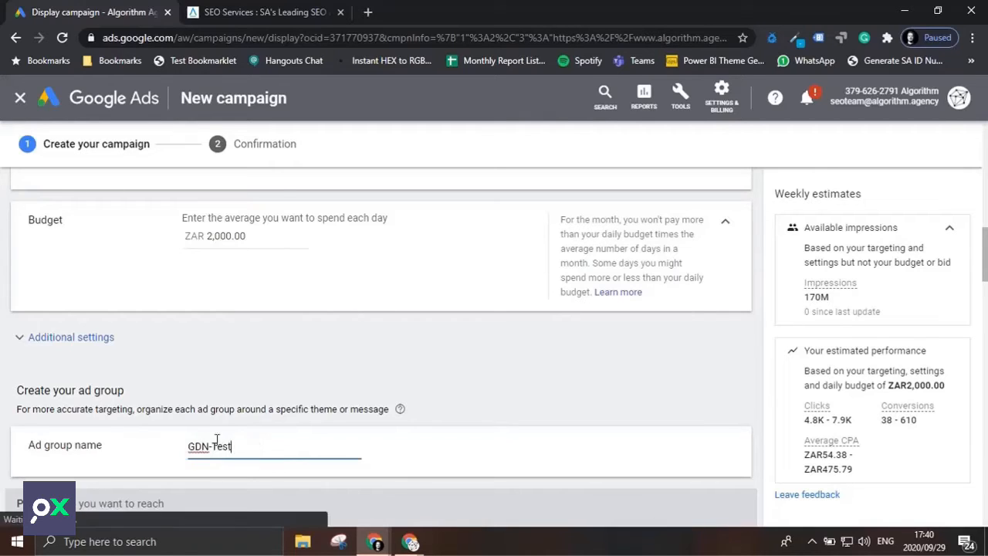
Add the SEO & SEM Services and Web Design & Development audiences from the suggested ideas to the ad group's targeting.
{"action": "scroll", "coordinate": [267, 294], "scroll_direction": "down", "scroll_amount": 3}
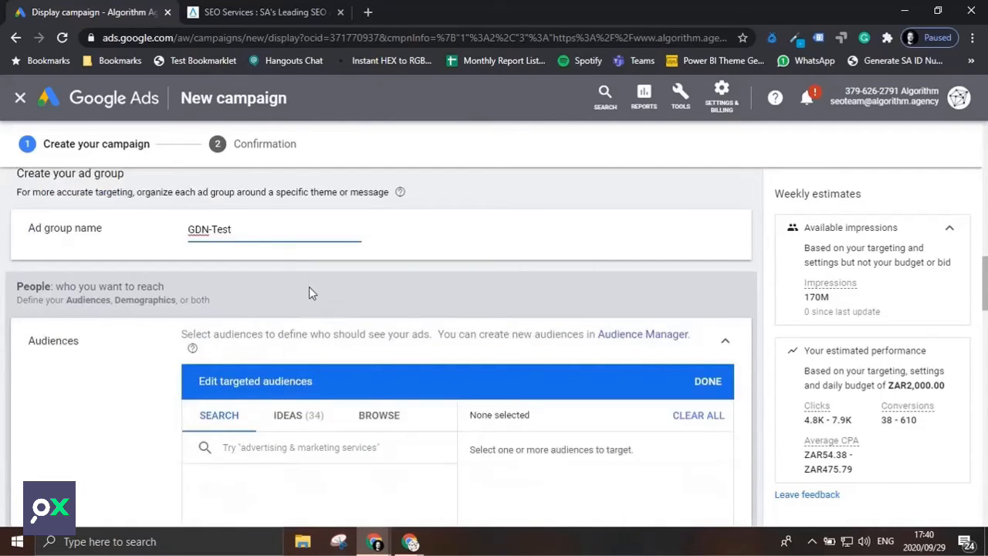
{"action": "scroll", "coordinate": [309, 298], "scroll_direction": "down", "scroll_amount": 1}
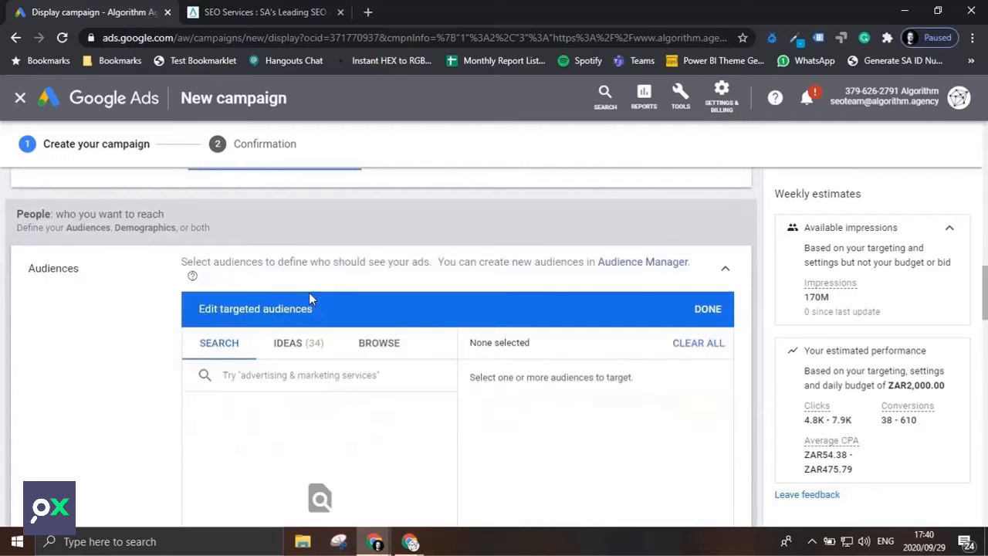
{"action": "left_click", "coordinate": [298, 342]}
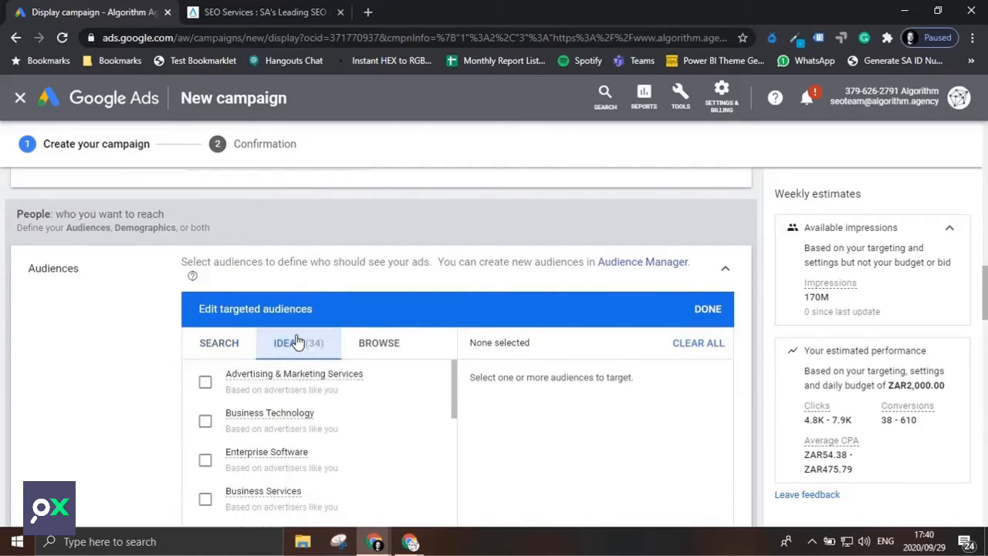
{"action": "scroll", "coordinate": [352, 421], "scroll_direction": "down", "scroll_amount": 2}
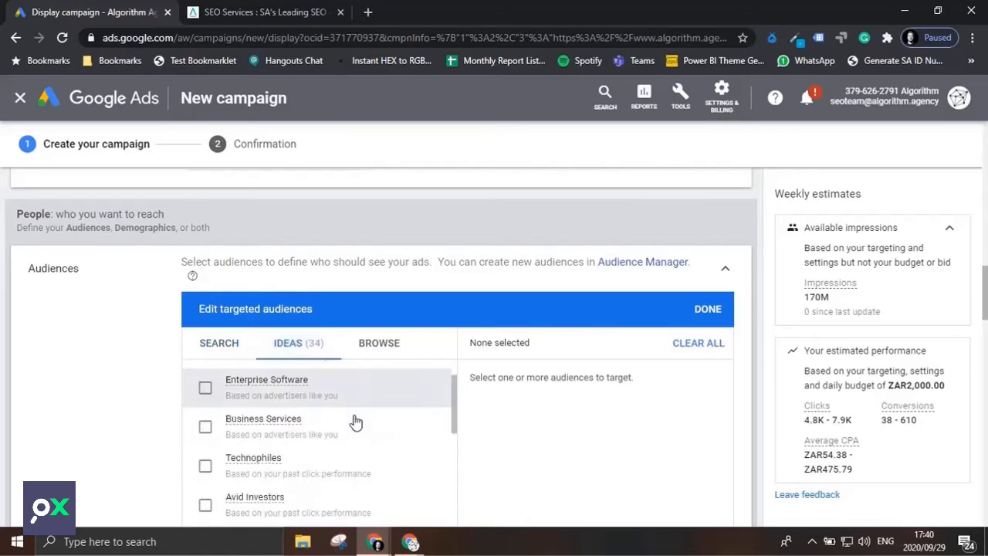
{"action": "scroll", "coordinate": [355, 421], "scroll_direction": "down", "scroll_amount": 1}
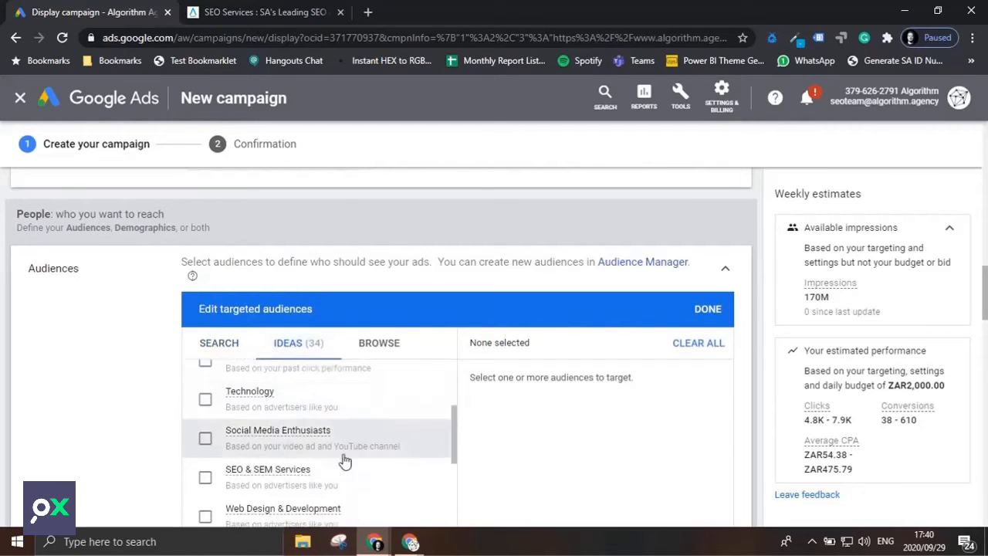
{"action": "left_click", "coordinate": [232, 479]}
{"action": "scroll", "coordinate": [266, 467], "scroll_direction": "down", "scroll_amount": 1}
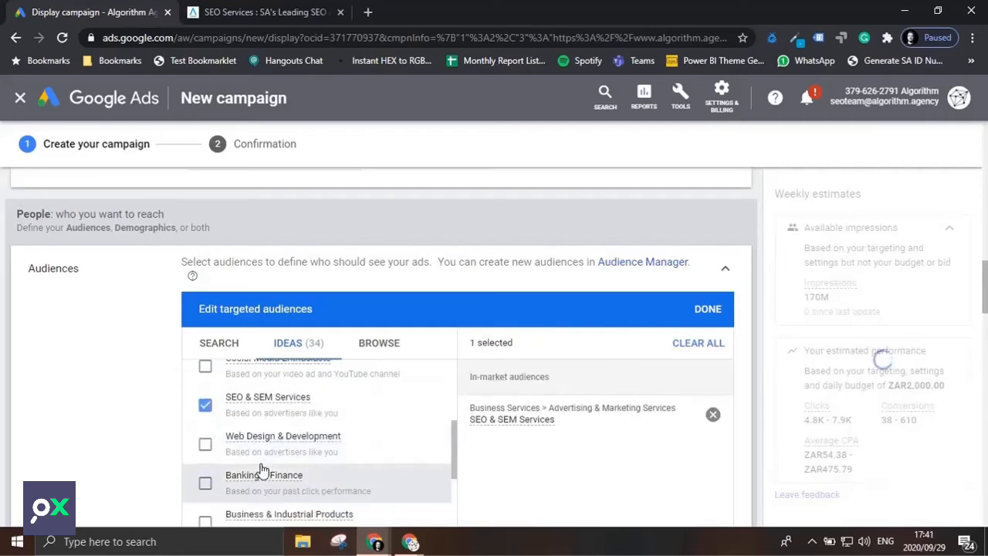
{"action": "left_click", "coordinate": [205, 446]}
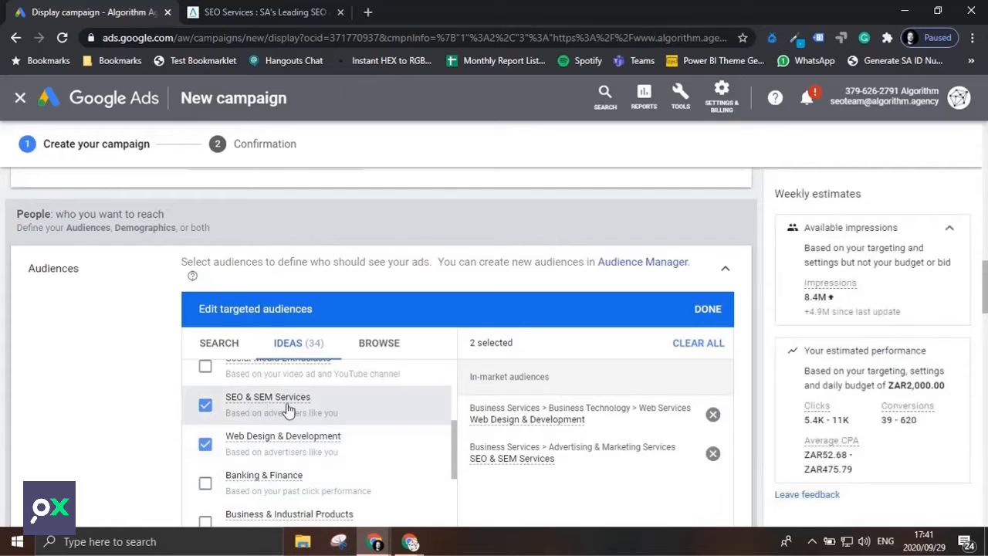
{"action": "scroll", "coordinate": [288, 409], "scroll_direction": "down", "scroll_amount": 2}
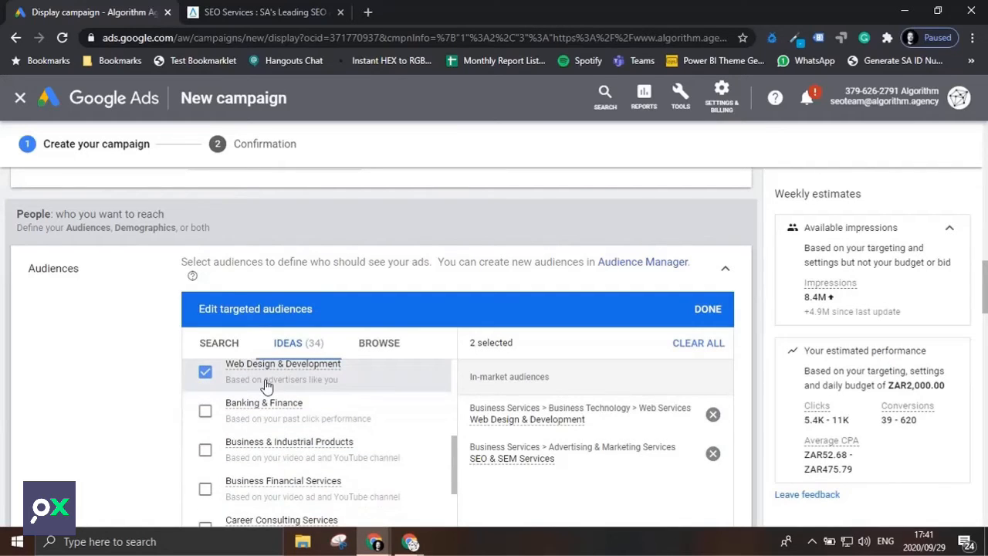
{"action": "scroll", "coordinate": [266, 386], "scroll_direction": "down", "scroll_amount": 7}
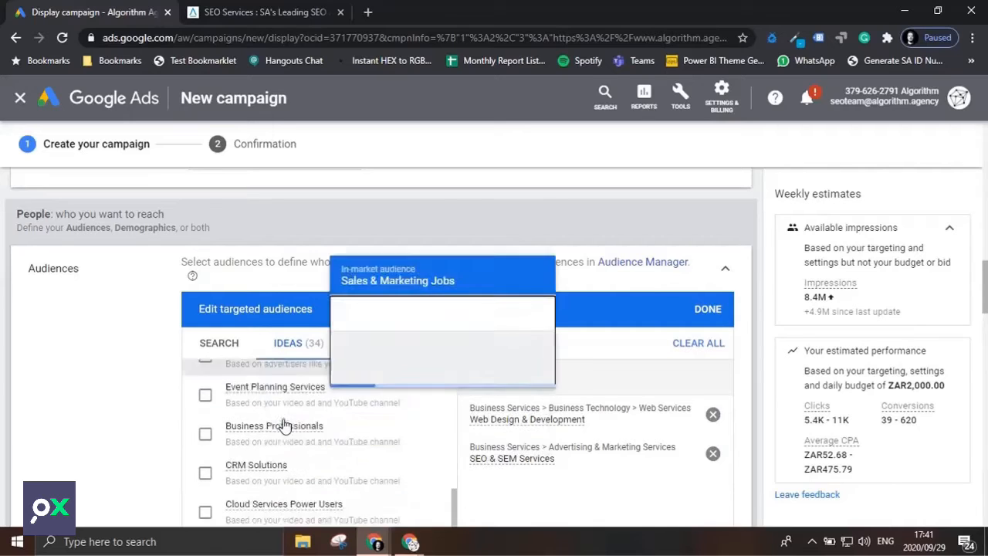
{"action": "scroll", "coordinate": [285, 424], "scroll_direction": "up", "scroll_amount": 5}
{"action": "scroll", "coordinate": [305, 475], "scroll_direction": "up", "scroll_amount": 6}
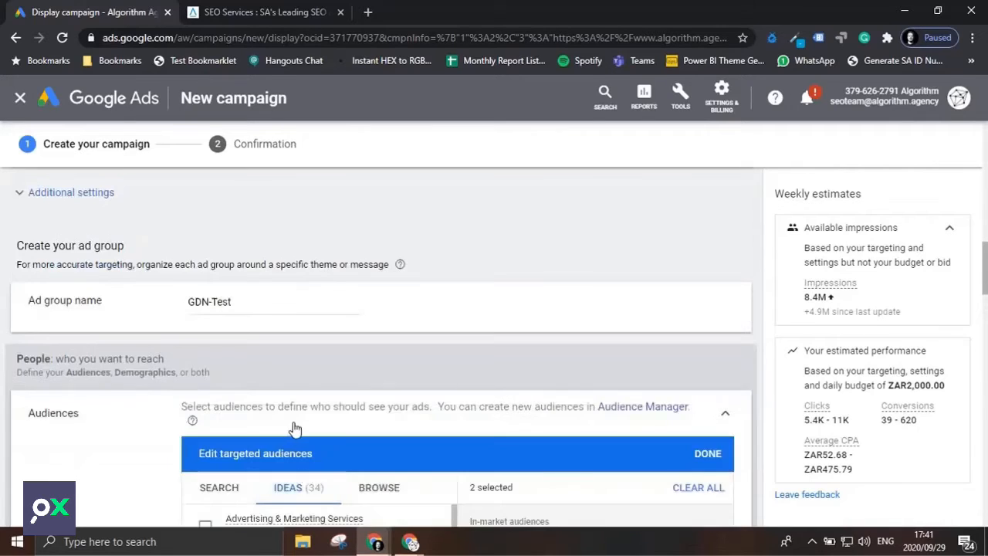
{"action": "scroll", "coordinate": [297, 438], "scroll_direction": "down", "scroll_amount": 4}
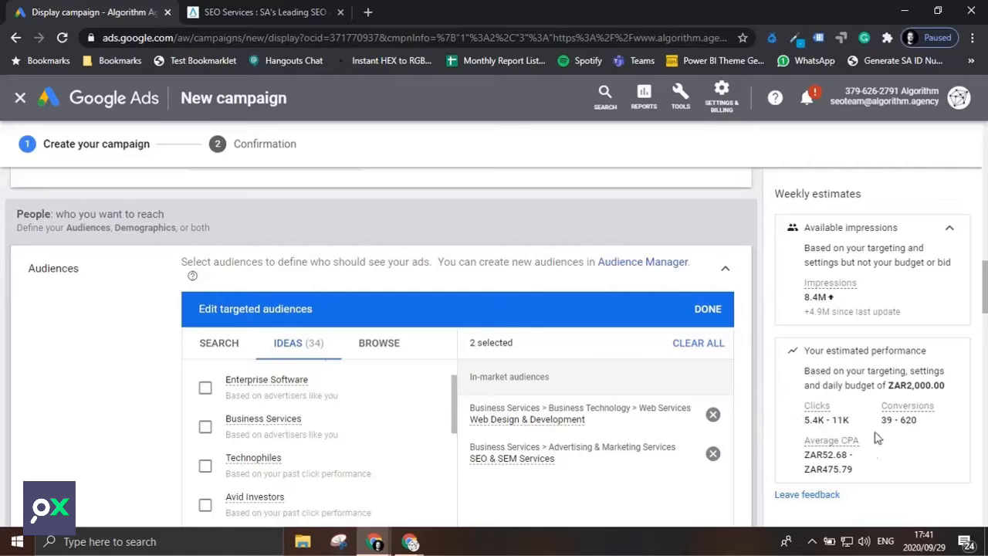
Browse the in-market audiences that people are actively researching or planning, and check the subcategories of Business & Industrial Products.
{"action": "left_click", "coordinate": [398, 349]}
{"action": "scroll", "coordinate": [373, 402], "scroll_direction": "down", "scroll_amount": 1}
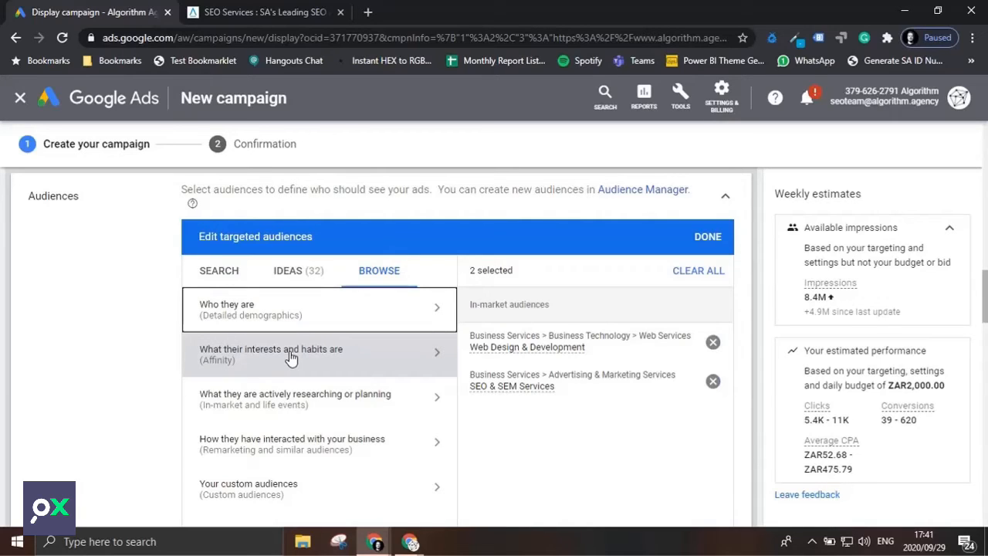
{"action": "left_click", "coordinate": [306, 412]}
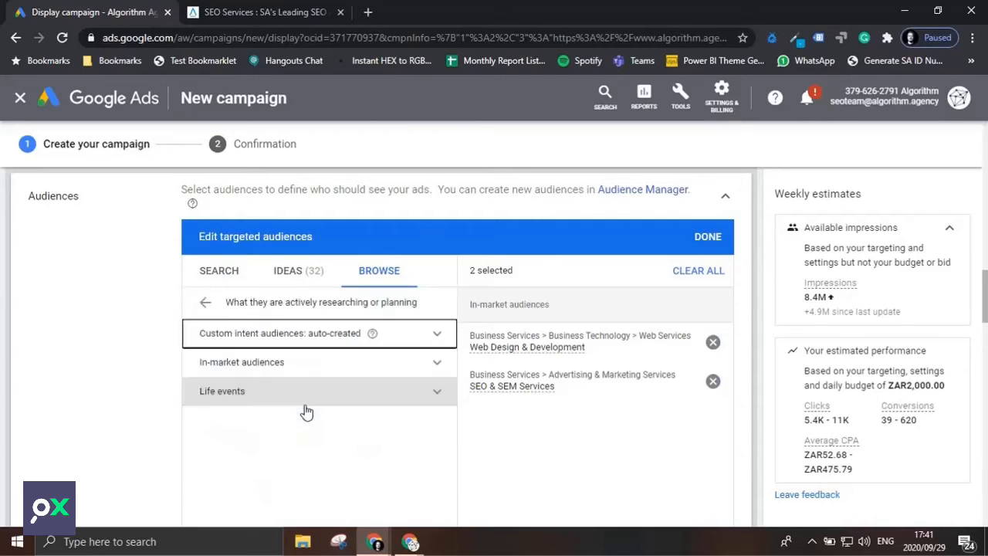
{"action": "left_click", "coordinate": [434, 361]}
{"action": "scroll", "coordinate": [363, 398], "scroll_direction": "down", "scroll_amount": 3}
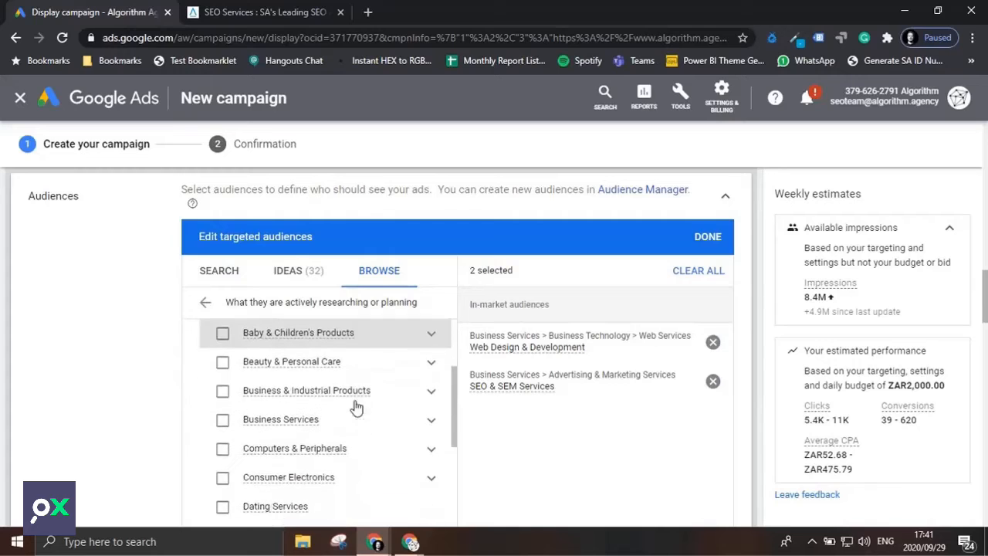
{"action": "scroll", "coordinate": [289, 433], "scroll_direction": "down", "scroll_amount": 1}
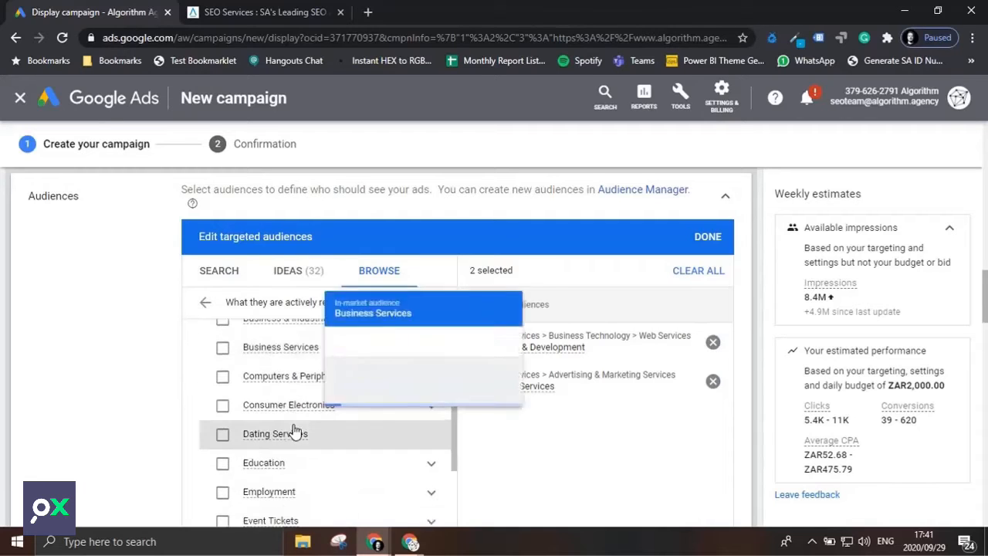
{"action": "scroll", "coordinate": [337, 438], "scroll_direction": "up", "scroll_amount": 1}
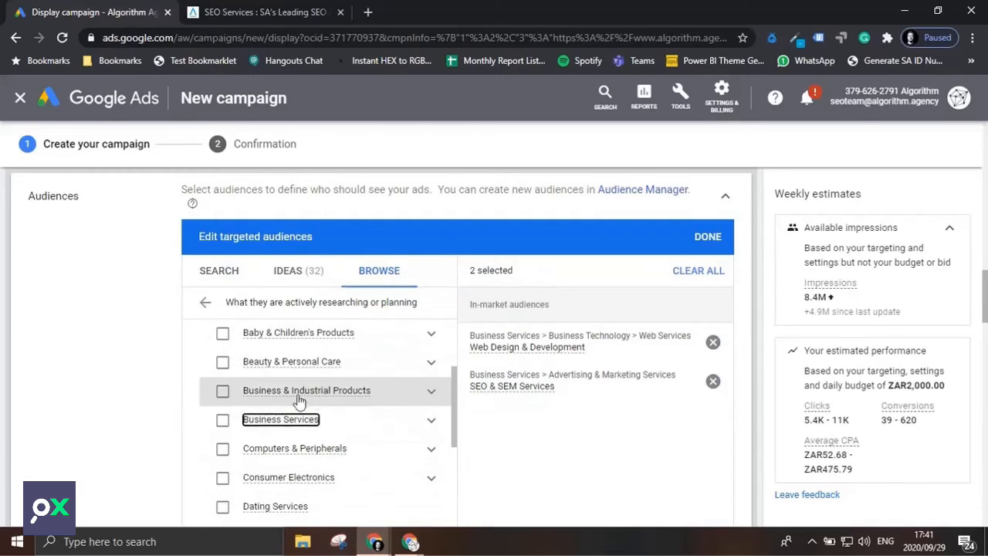
{"action": "mouse_move", "coordinate": [343, 395]}
{"action": "left_click", "coordinate": [431, 396]}
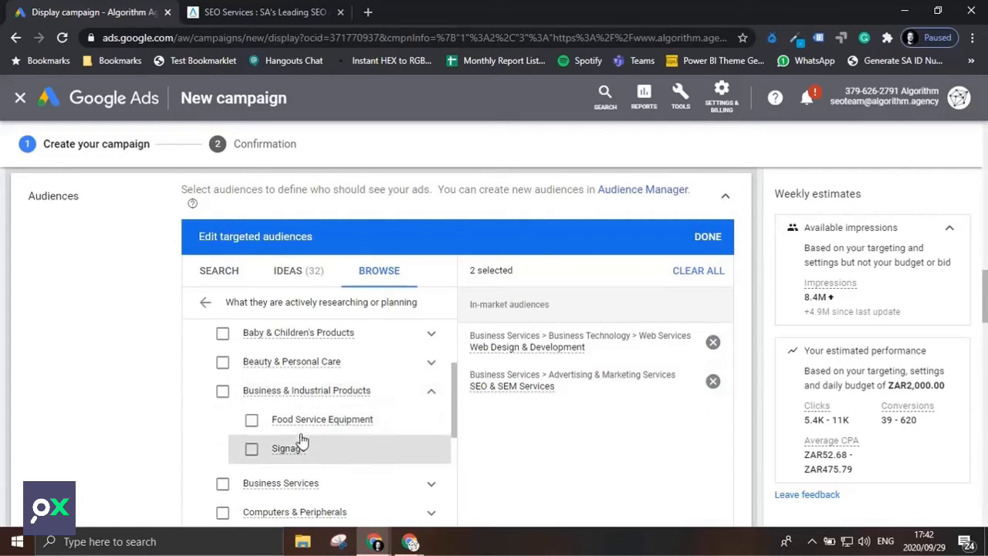
{"action": "left_click", "coordinate": [432, 395]}
Add the Business & Productivity Software audience from the in-market Software category to the targeted audiences.
{"action": "scroll", "coordinate": [362, 444], "scroll_direction": "down", "scroll_amount": 1}
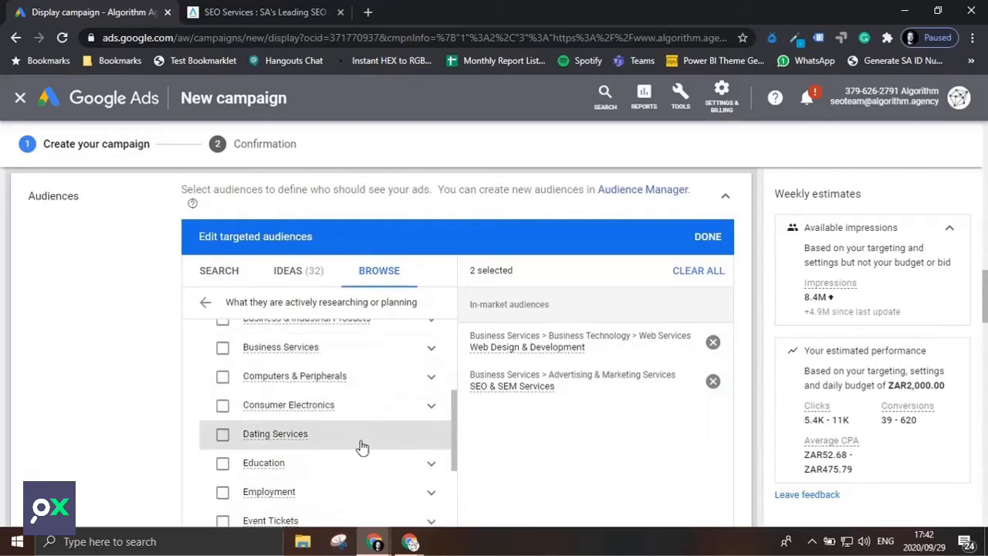
{"action": "scroll", "coordinate": [290, 440], "scroll_direction": "down", "scroll_amount": 3}
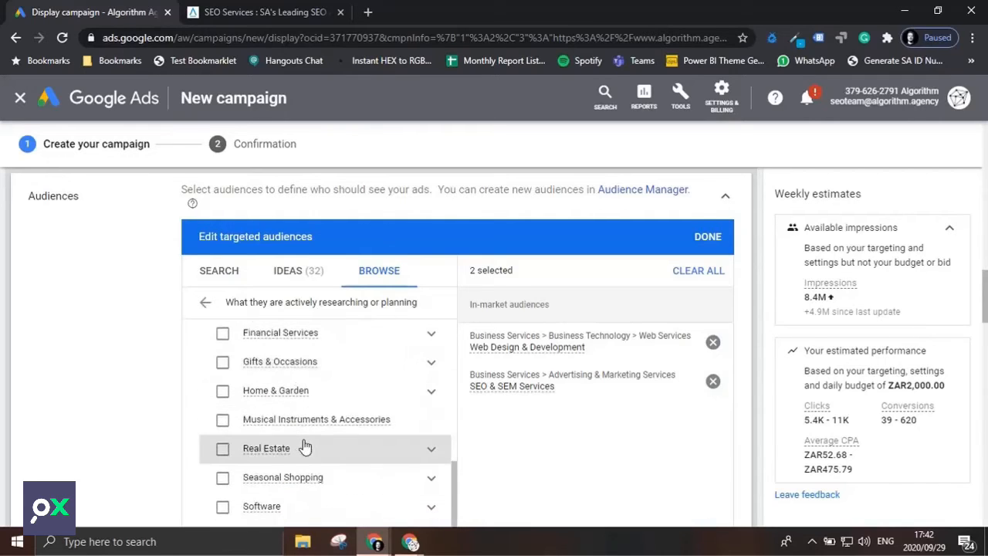
{"action": "scroll", "coordinate": [303, 445], "scroll_direction": "down", "scroll_amount": 1}
{"action": "scroll", "coordinate": [303, 445], "scroll_direction": "down", "scroll_amount": 1}
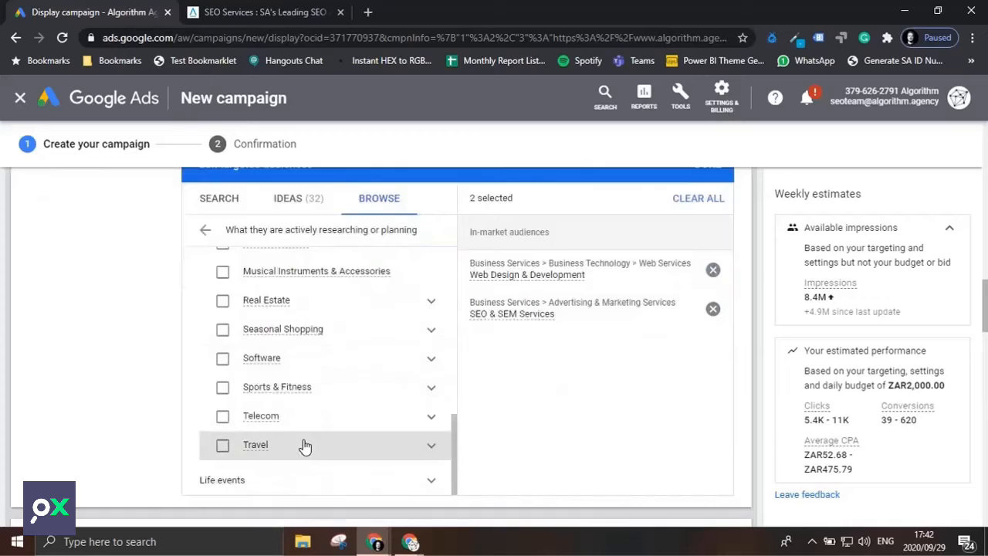
{"action": "left_click", "coordinate": [432, 364]}
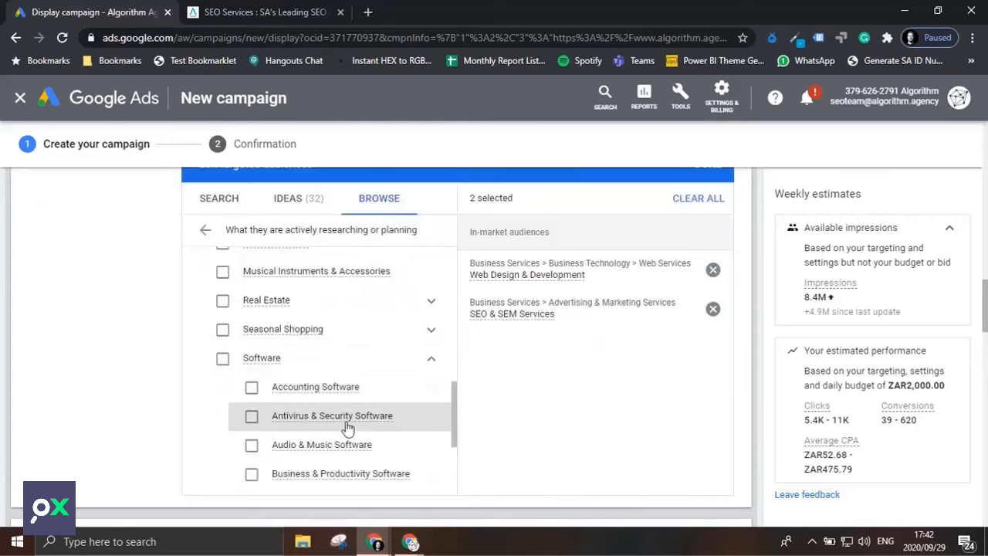
{"action": "mouse_move", "coordinate": [342, 427]}
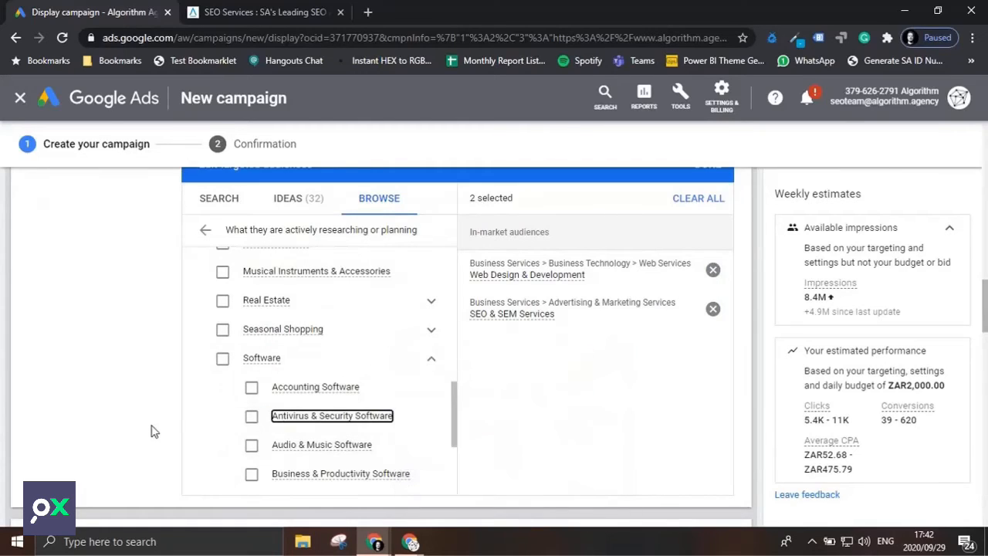
{"action": "left_click", "coordinate": [252, 477]}
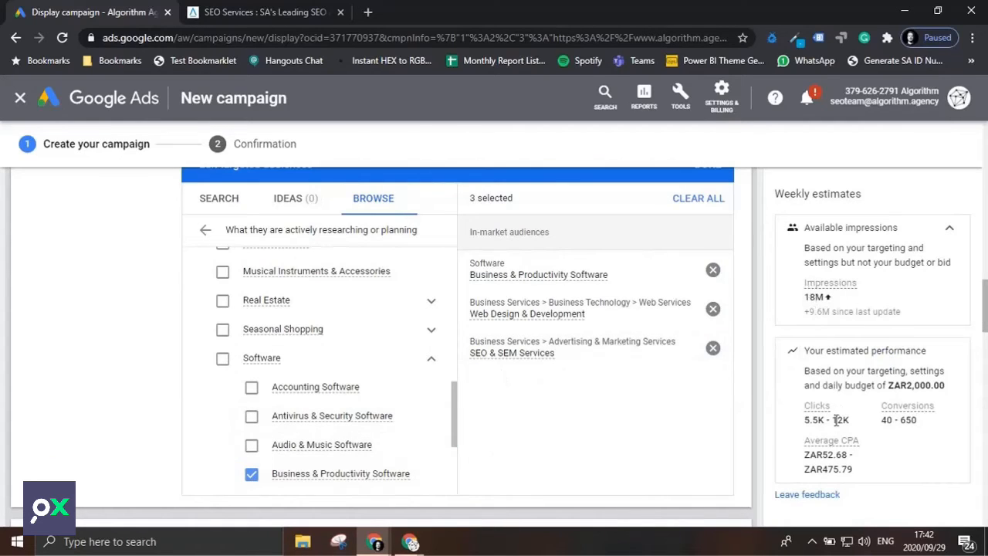
Add the SEO Visitors website visitor list from the remarketing and similar audiences to the targeting.
{"action": "scroll", "coordinate": [594, 435], "scroll_direction": "down", "scroll_amount": 2}
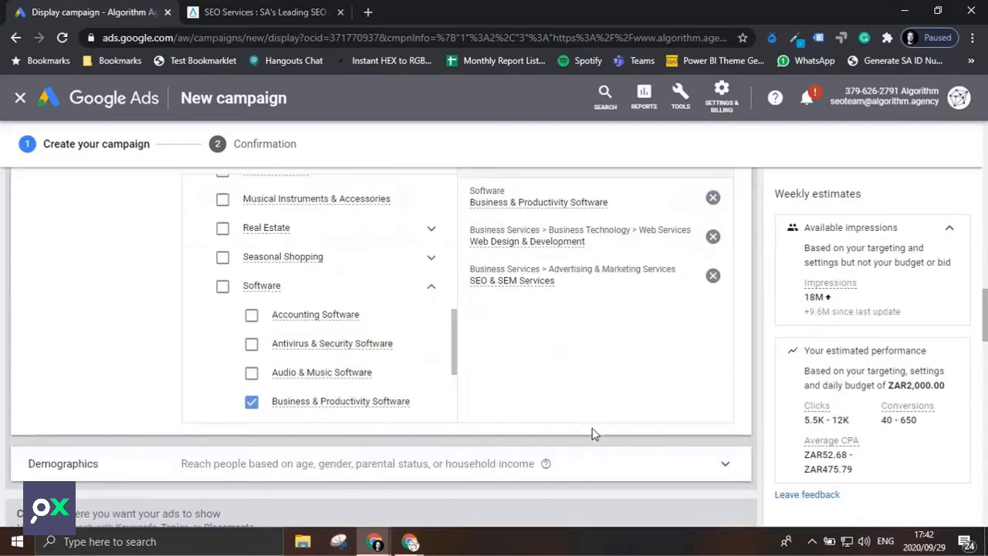
{"action": "scroll", "coordinate": [331, 300], "scroll_direction": "up", "scroll_amount": 10}
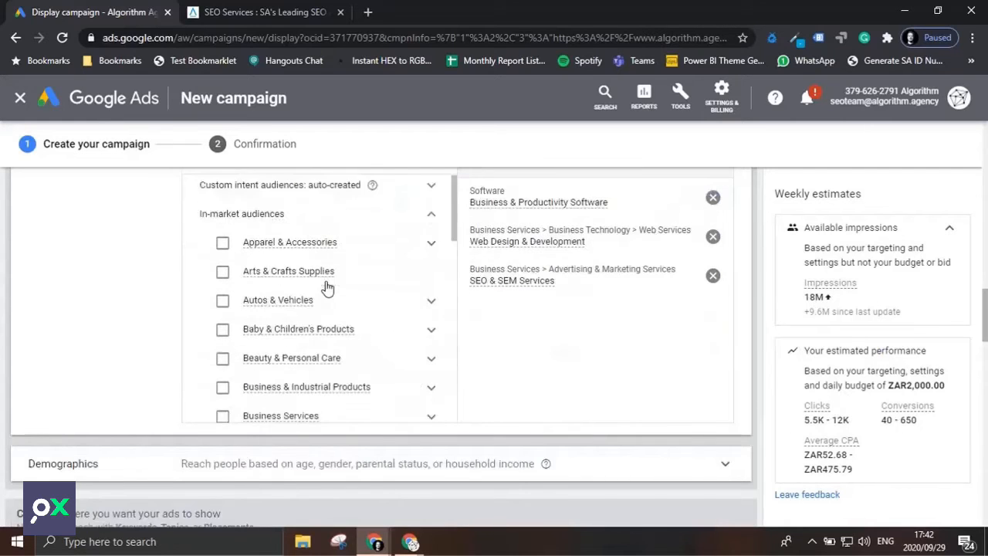
{"action": "scroll", "coordinate": [327, 287], "scroll_direction": "up", "scroll_amount": 5}
{"action": "scroll", "coordinate": [333, 298], "scroll_direction": "down", "scroll_amount": 3}
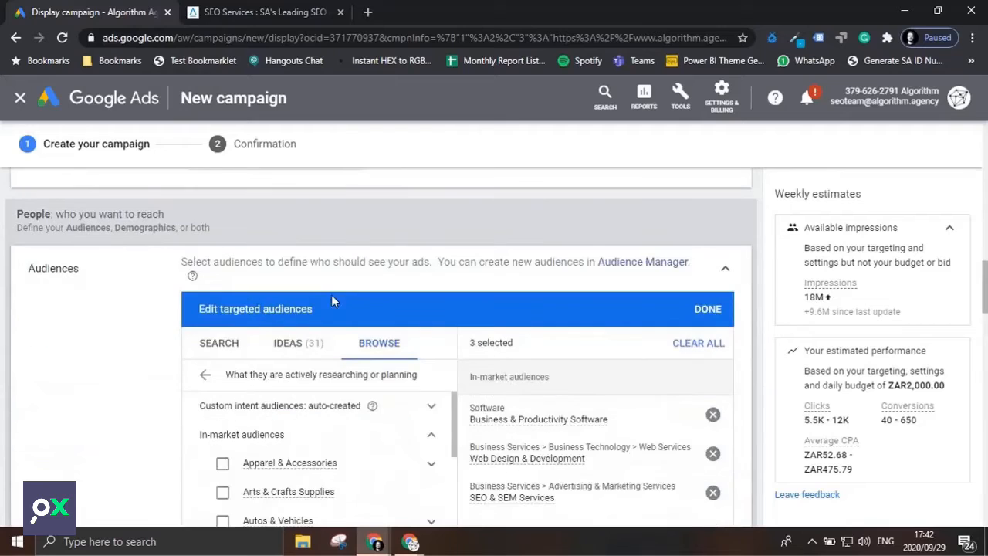
{"action": "left_click", "coordinate": [205, 374]}
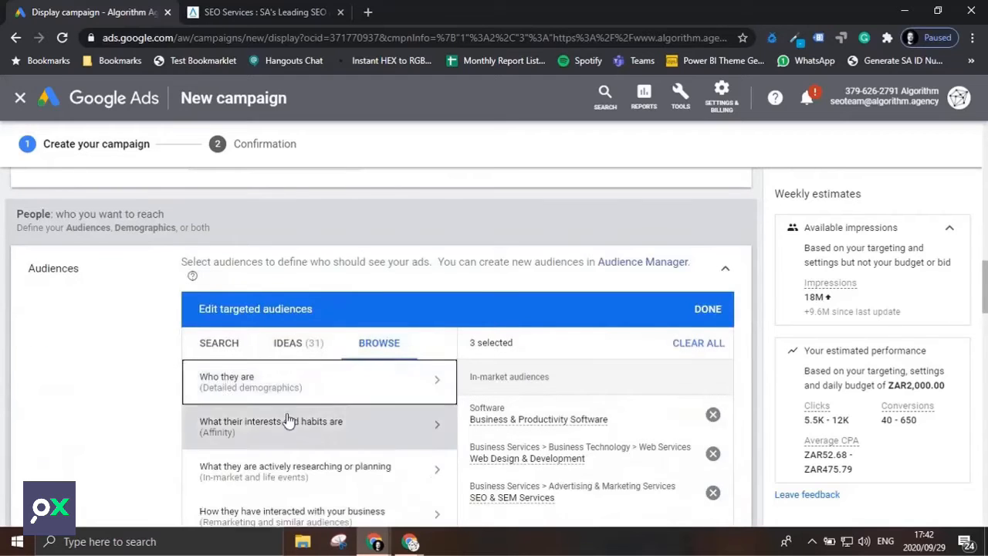
{"action": "scroll", "coordinate": [307, 413], "scroll_direction": "down", "scroll_amount": 2}
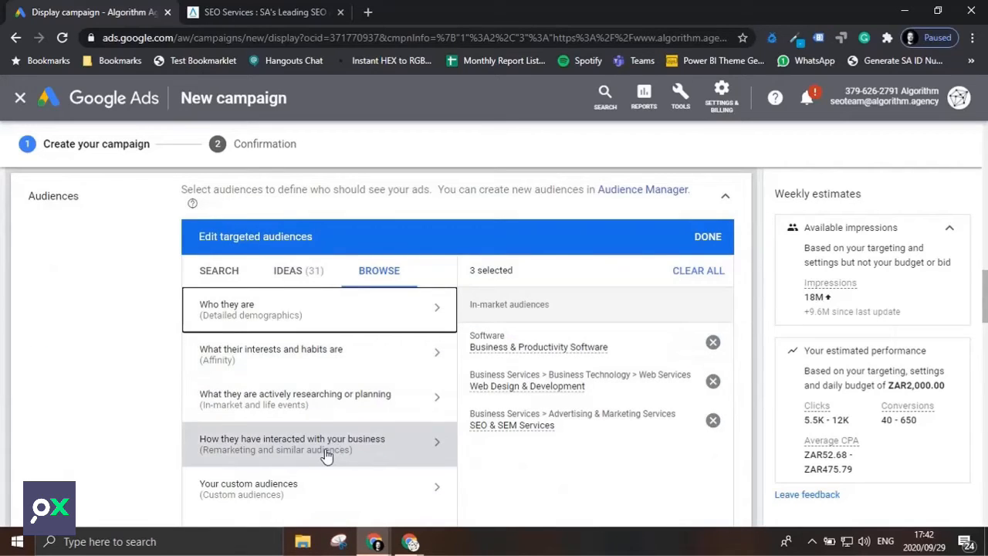
{"action": "left_click", "coordinate": [325, 454]}
{"action": "left_click", "coordinate": [411, 365]}
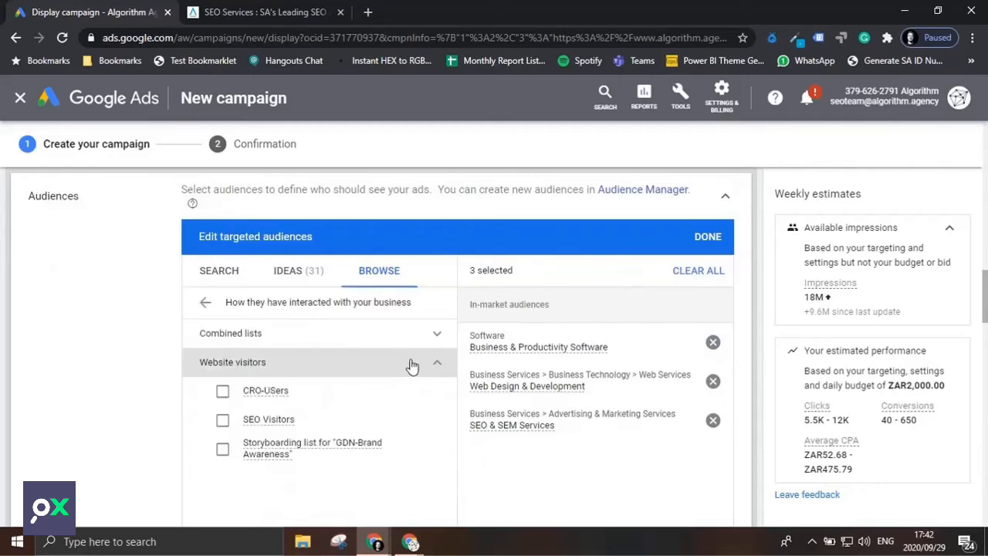
{"action": "left_click", "coordinate": [222, 420]}
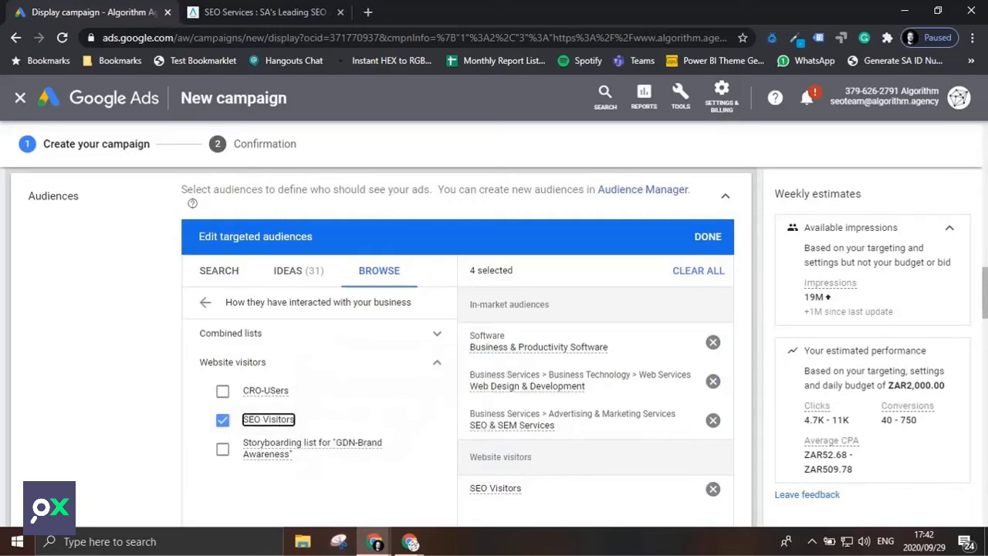
{"action": "mouse_move", "coordinate": [270, 427]}
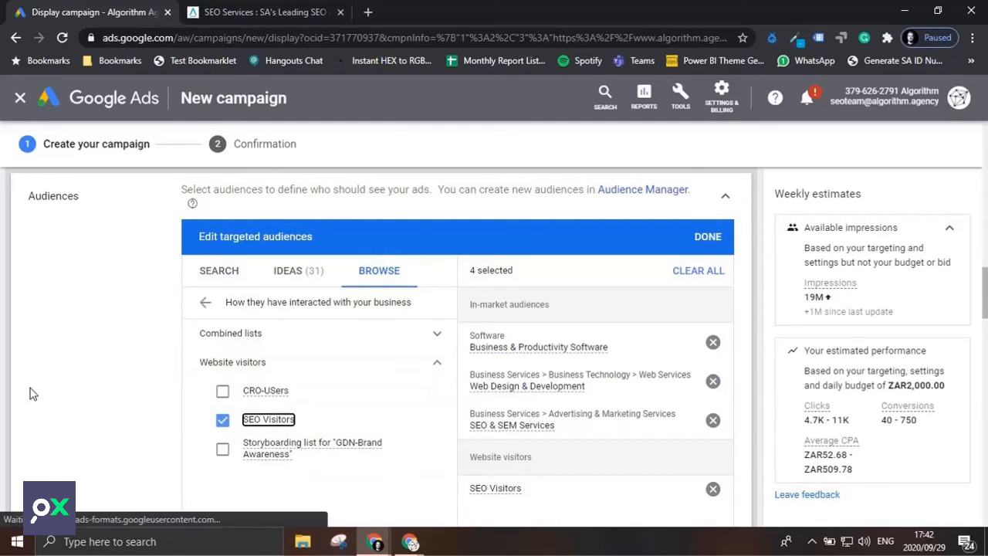
Review the selected Business & Productivity Software, Web Design & Development and SEO Visitors audiences.
{"action": "scroll", "coordinate": [320, 360], "scroll_direction": "down", "scroll_amount": 1}
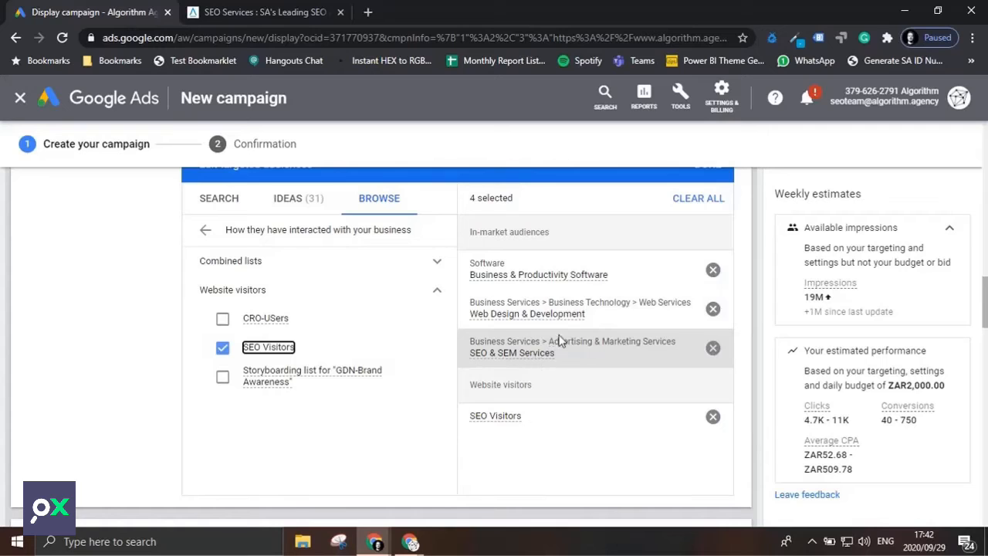
{"action": "left_click", "coordinate": [540, 275]}
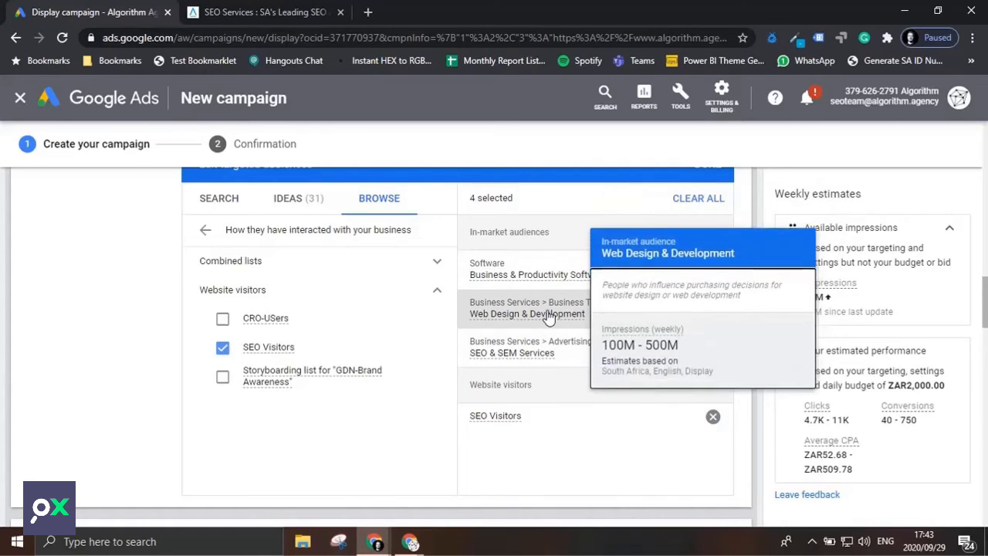
{"action": "left_click", "coordinate": [548, 315]}
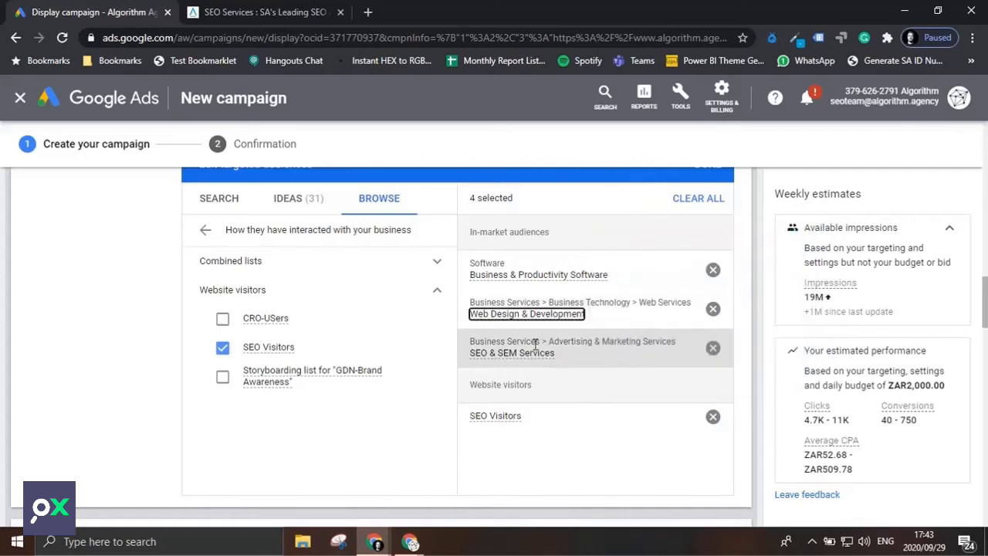
{"action": "left_click", "coordinate": [515, 424]}
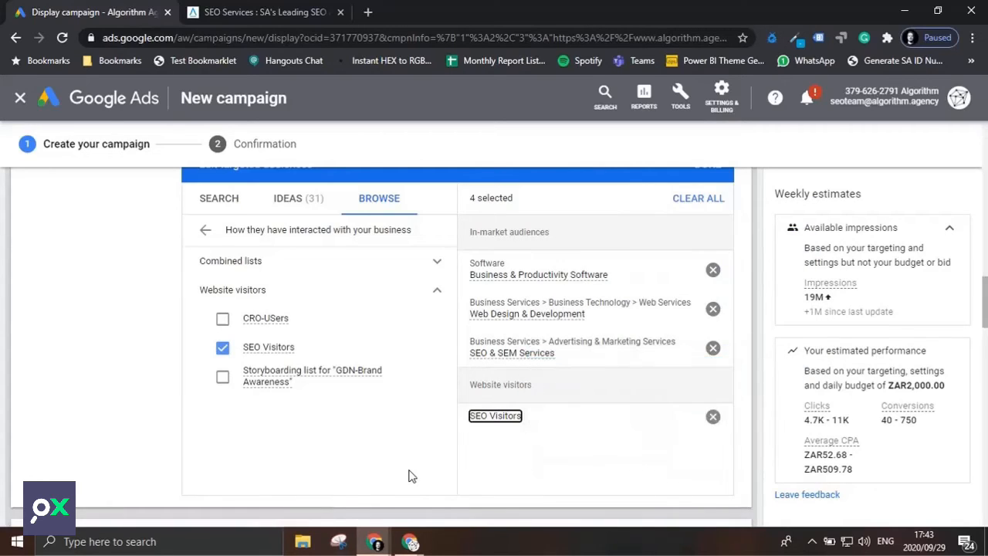
Exclude the 18 - 24 and 25 - 34 age groups from the ad group's targeted demographics.
{"action": "scroll", "coordinate": [417, 467], "scroll_direction": "down", "scroll_amount": 2}
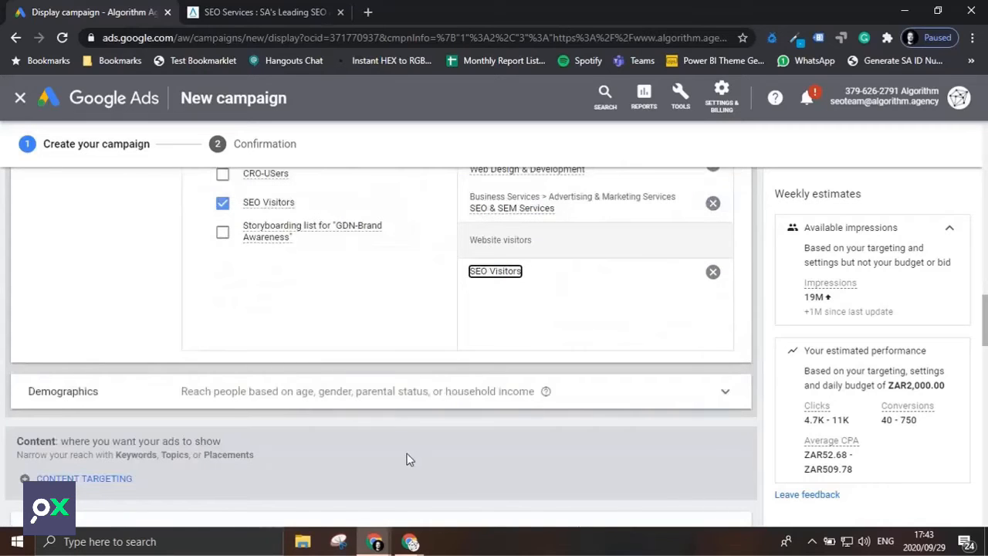
{"action": "scroll", "coordinate": [410, 459], "scroll_direction": "down", "scroll_amount": 1}
{"action": "left_click", "coordinate": [437, 322]}
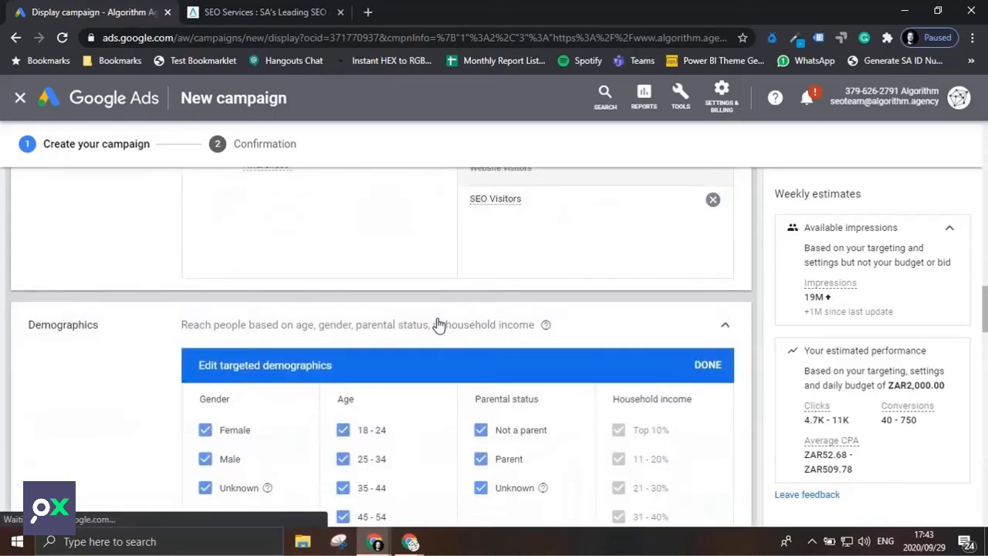
{"action": "scroll", "coordinate": [395, 351], "scroll_direction": "down", "scroll_amount": 1}
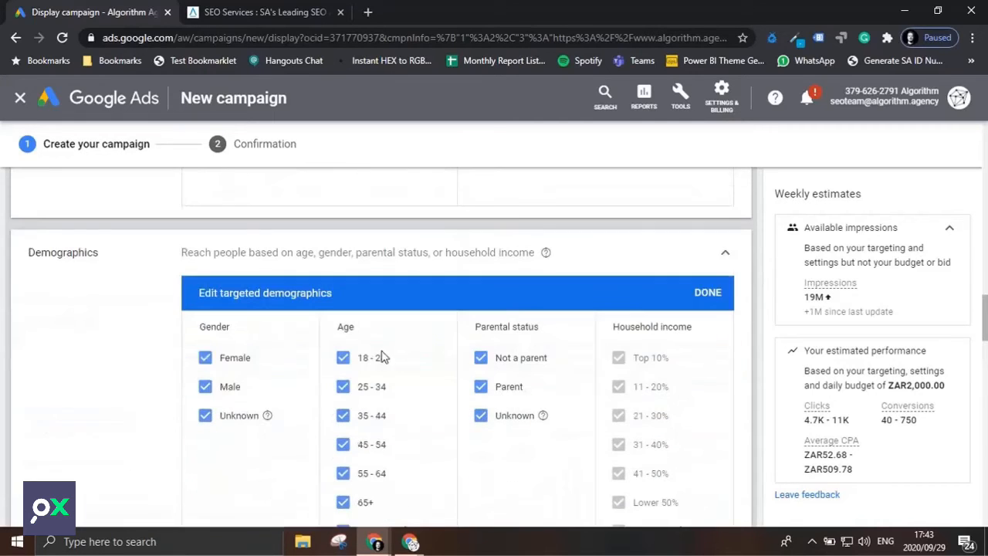
{"action": "left_click", "coordinate": [342, 360]}
{"action": "left_click", "coordinate": [345, 388]}
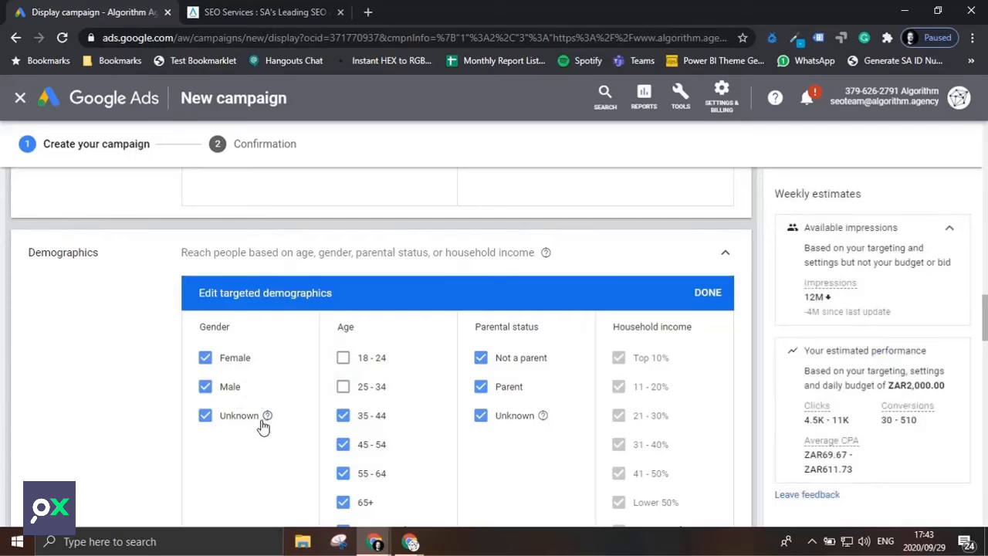
{"action": "scroll", "coordinate": [556, 455], "scroll_direction": "down", "scroll_amount": 1}
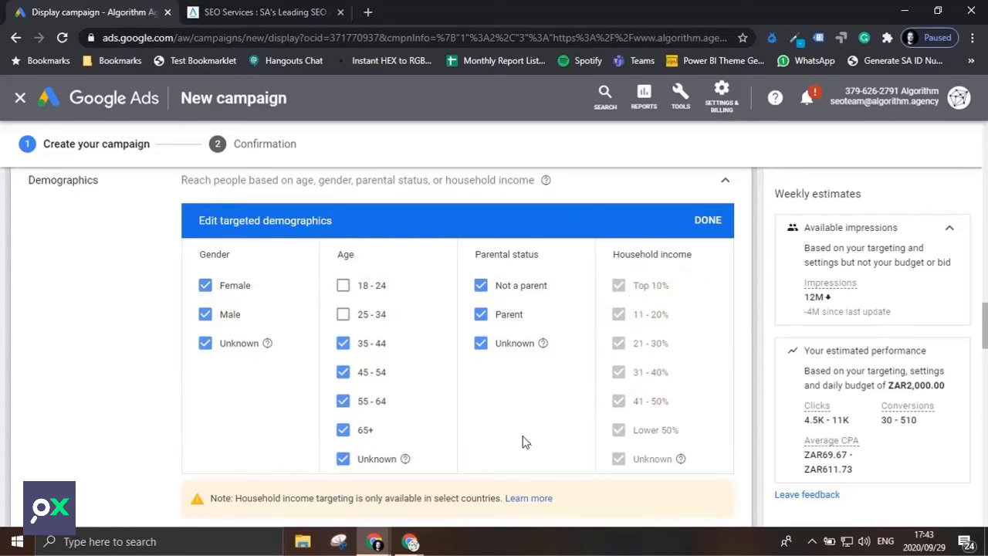
Review the ad group's targeting expansion reach setting and the dynamic ads feed option.
{"action": "scroll", "coordinate": [524, 441], "scroll_direction": "down", "scroll_amount": 4}
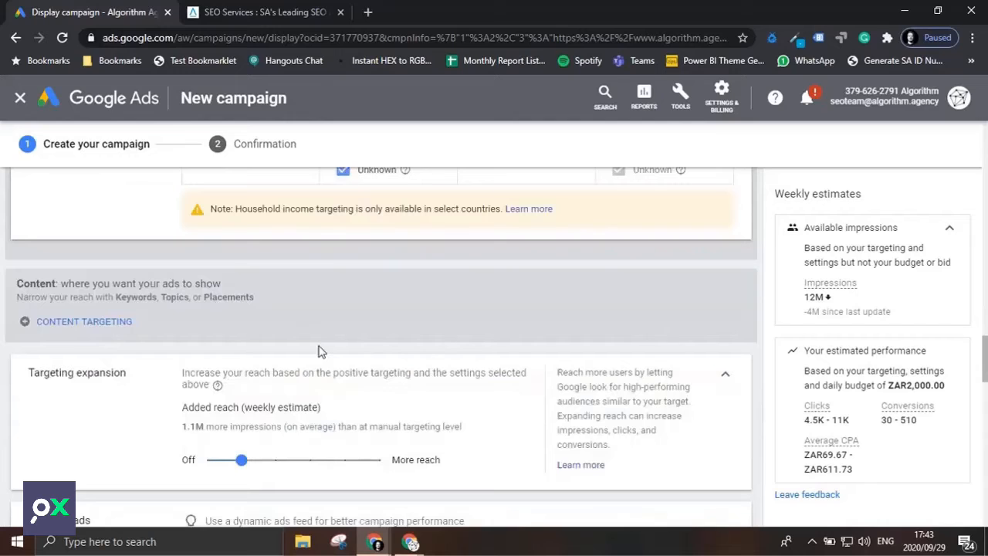
{"action": "mouse_move", "coordinate": [243, 462]}
{"action": "left_mouse_down"}
{"action": "mouse_move", "coordinate": [357, 473]}
{"action": "mouse_move", "coordinate": [244, 467]}
{"action": "left_mouse_up"}
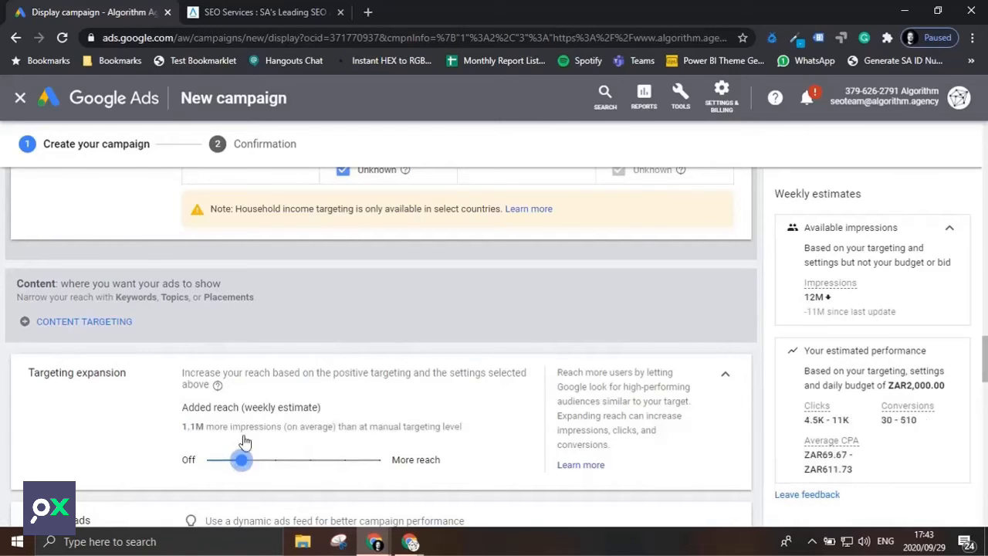
{"action": "scroll", "coordinate": [345, 411], "scroll_direction": "down", "scroll_amount": 2}
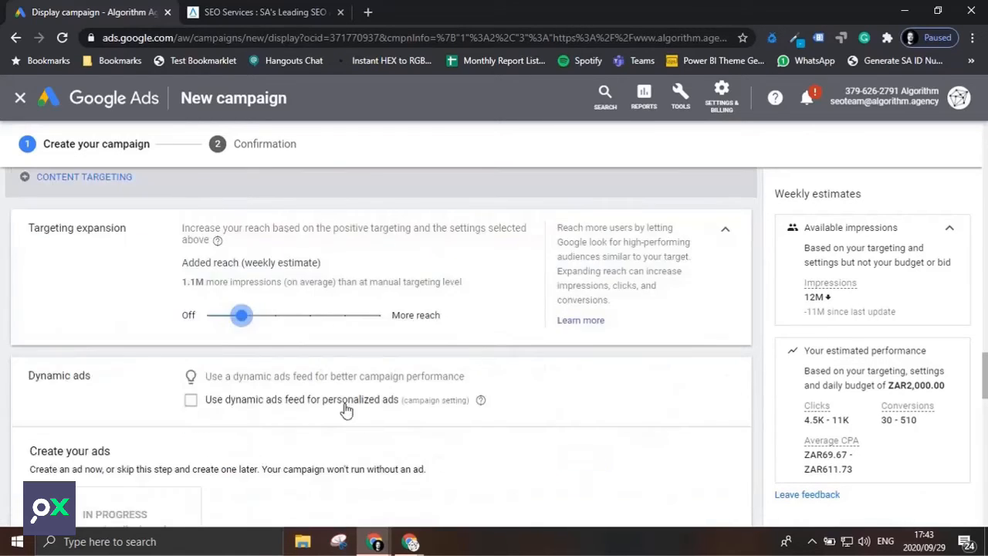
{"action": "scroll", "coordinate": [345, 411], "scroll_direction": "down", "scroll_amount": 6}
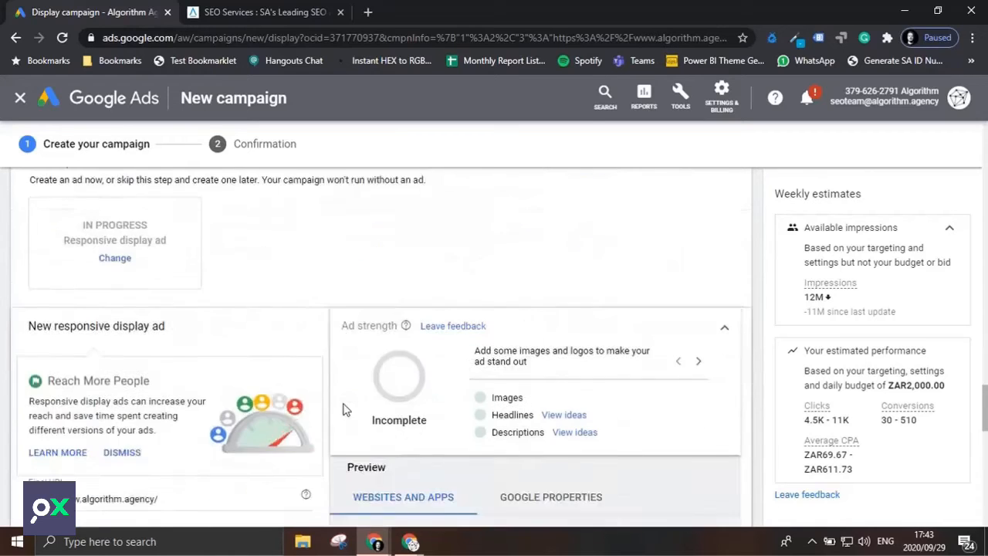
Upload the four ALGO PNG files, square and landscape images and logos, from the Desktop to the responsive display ad.
{"action": "scroll", "coordinate": [345, 410], "scroll_direction": "down", "scroll_amount": 2}
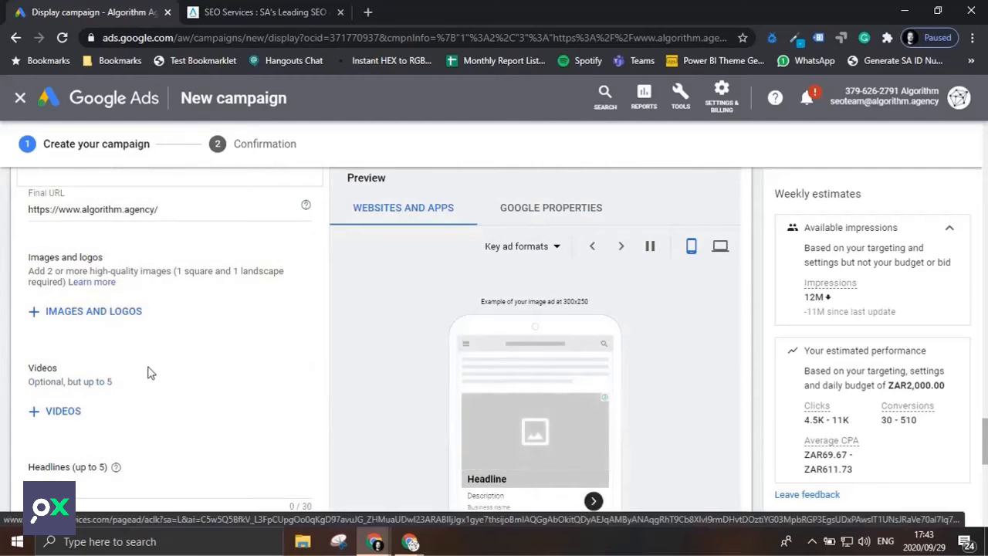
{"action": "left_click", "coordinate": [108, 316]}
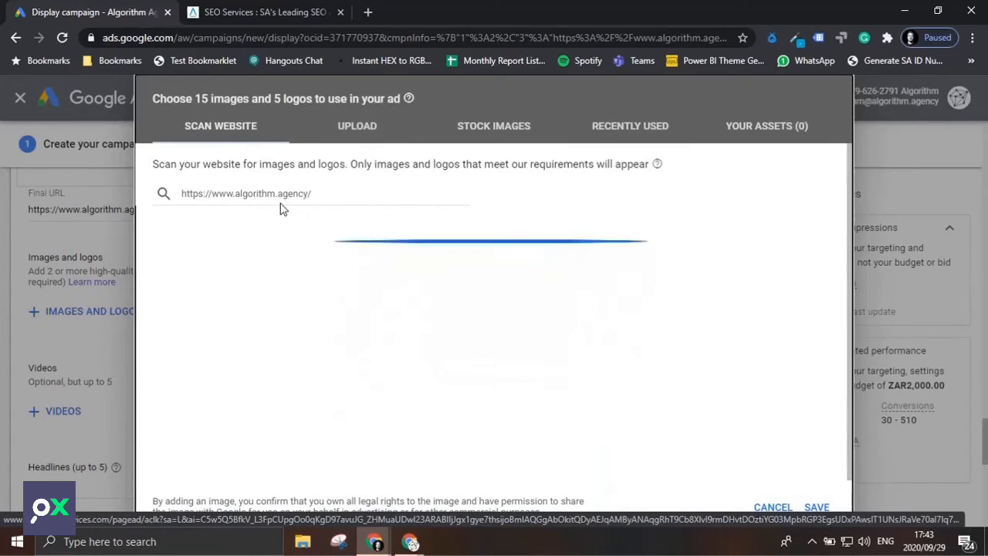
{"action": "left_click", "coordinate": [378, 139]}
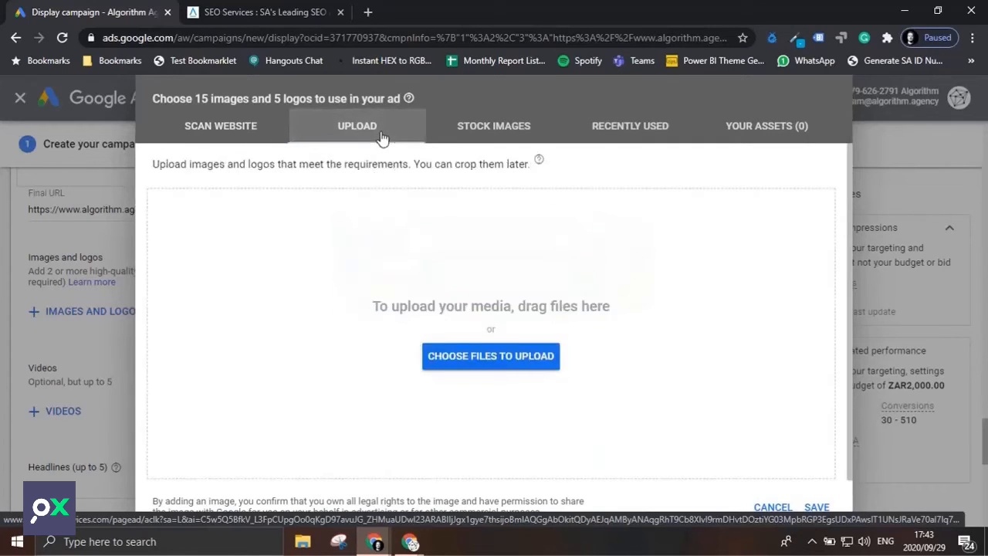
{"action": "left_click", "coordinate": [498, 369]}
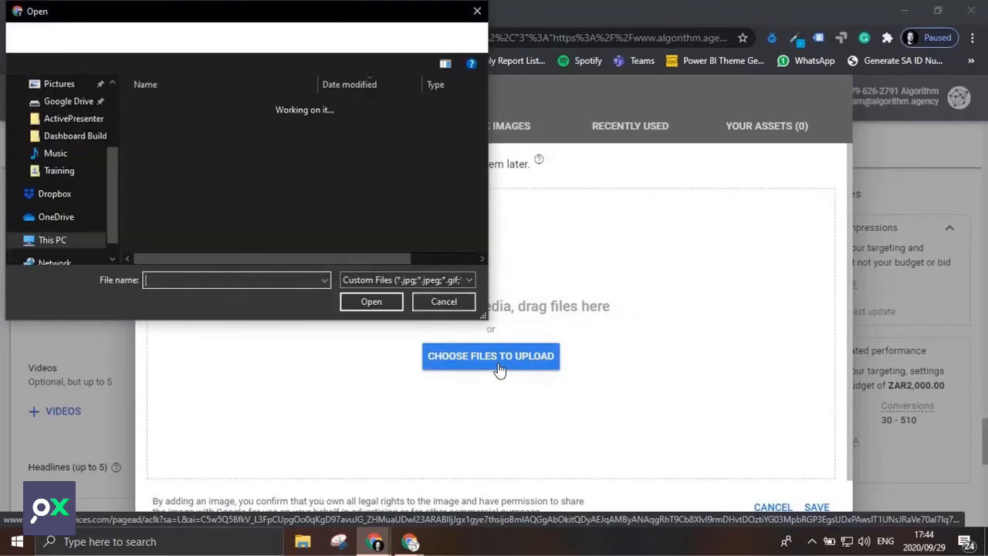
{"action": "scroll", "coordinate": [95, 230], "scroll_direction": "up", "scroll_amount": 2}
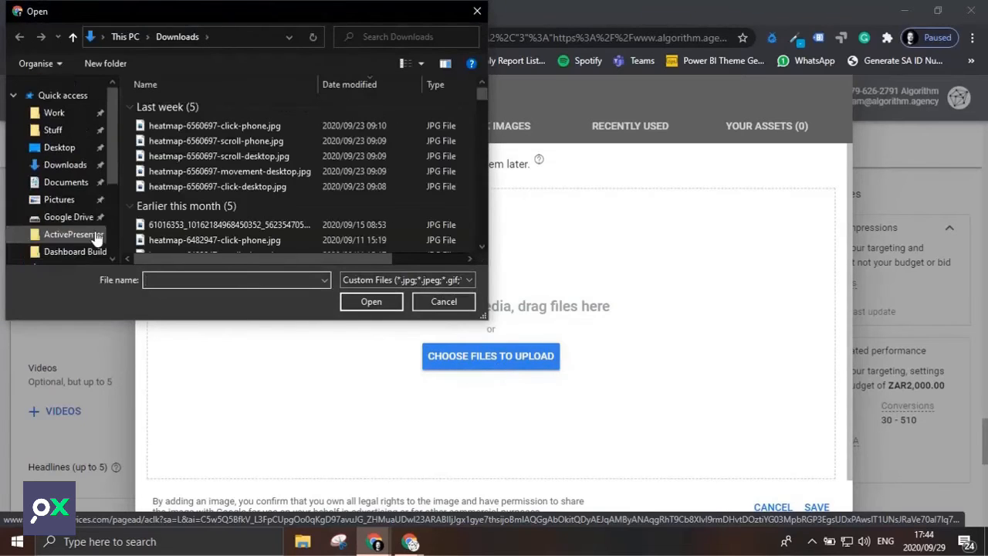
{"action": "left_click", "coordinate": [74, 149]}
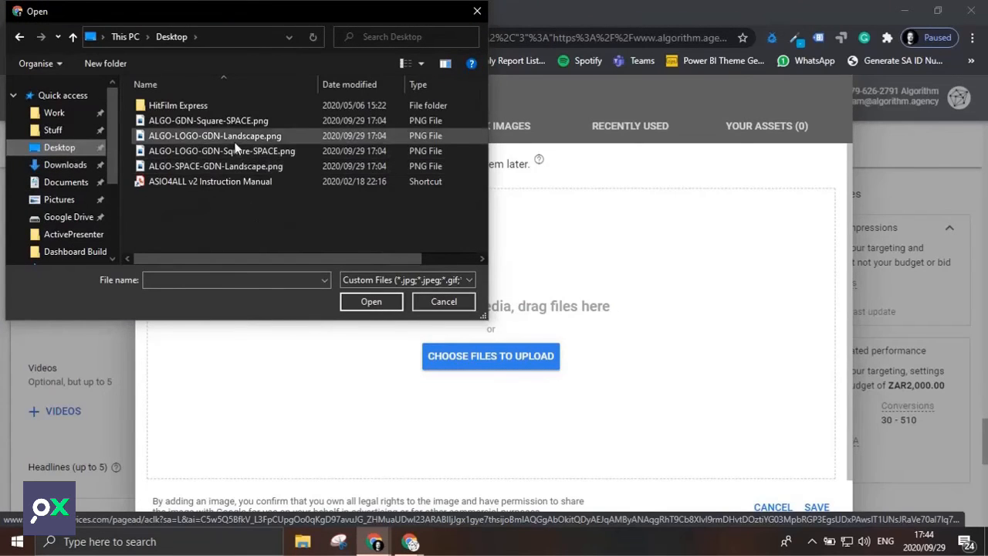
{"action": "left_click", "coordinate": [230, 120]}
{"action": "left_click", "coordinate": [227, 163], "text": "shift"}
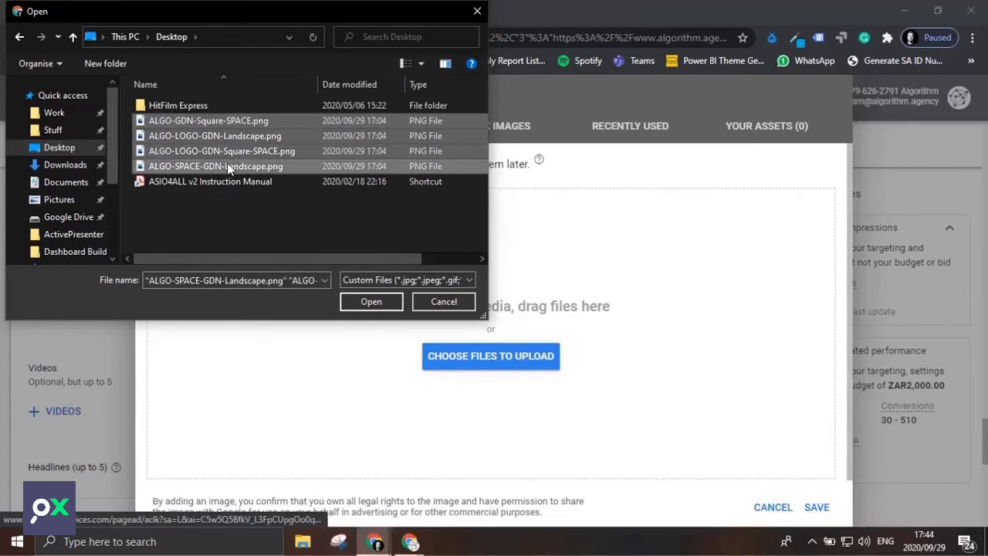
{"action": "left_click", "coordinate": [373, 302]}
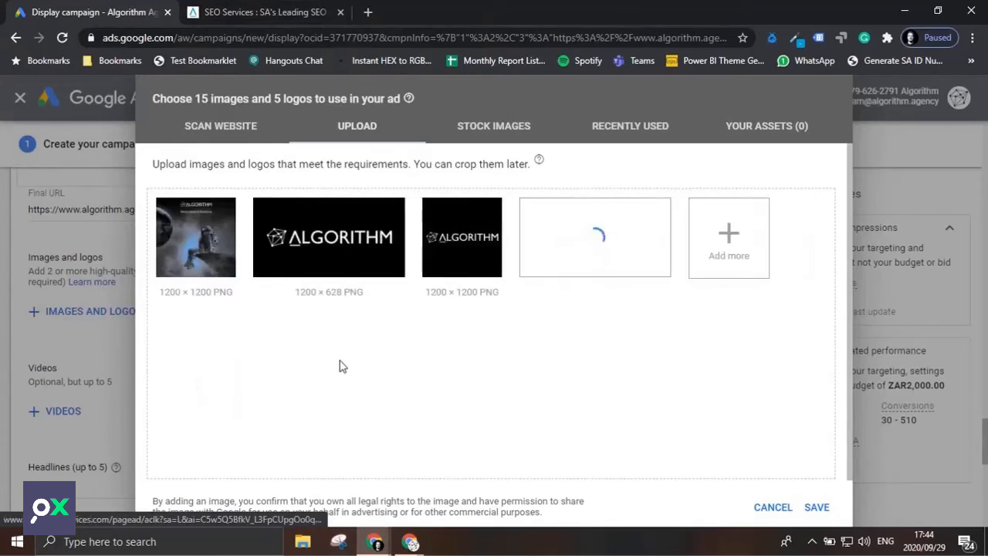
Use ALGO-LOGO-GDN-Landscape.png as a logo in the 4:1 ratio only, leaving out the 1:1 crop.
{"action": "left_click", "coordinate": [337, 296]}
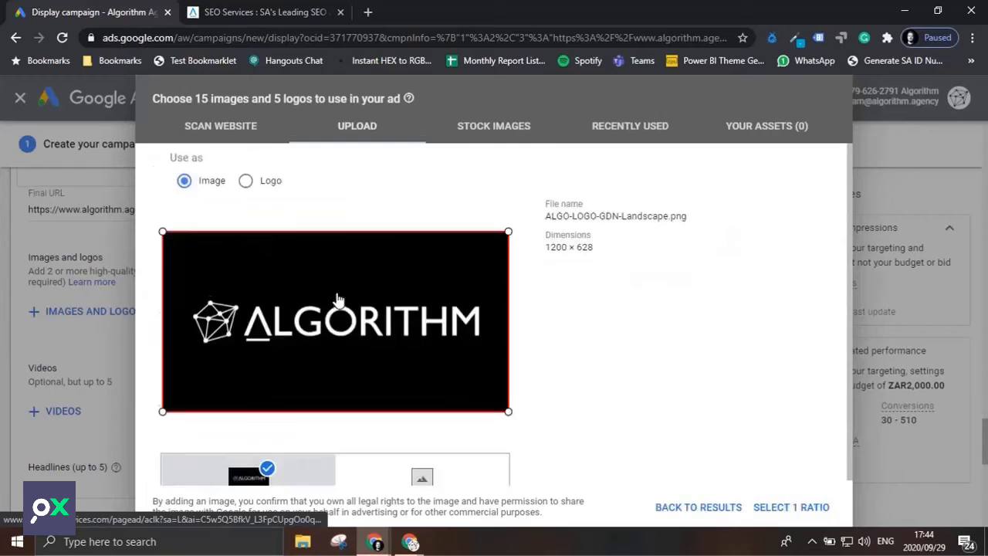
{"action": "left_click", "coordinate": [245, 158]}
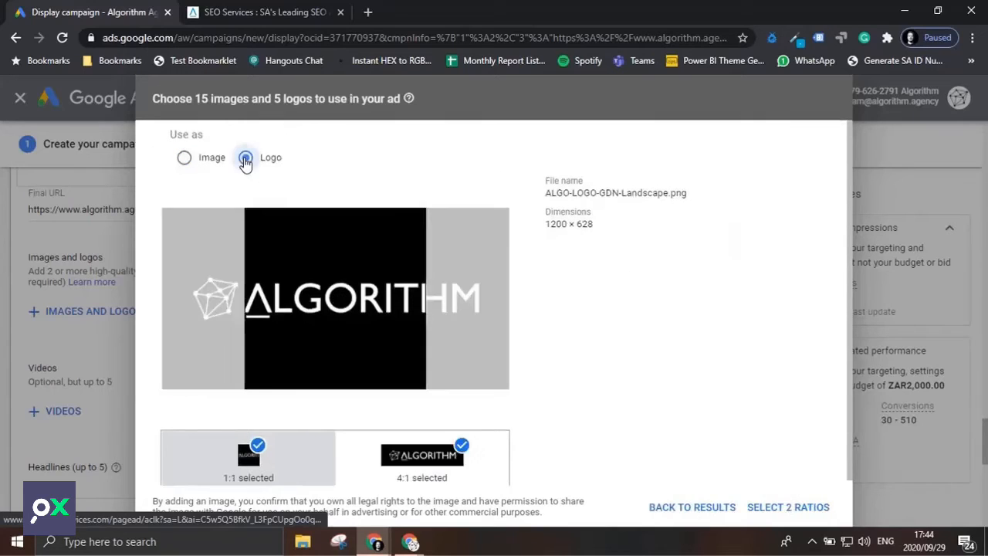
{"action": "scroll", "coordinate": [488, 466], "scroll_direction": "down", "scroll_amount": 1}
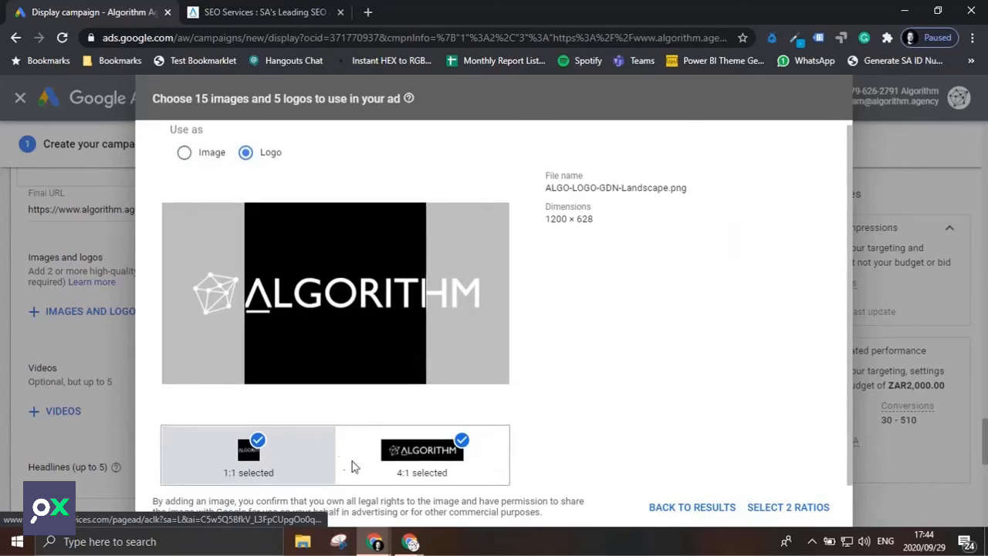
{"action": "left_click", "coordinate": [258, 446]}
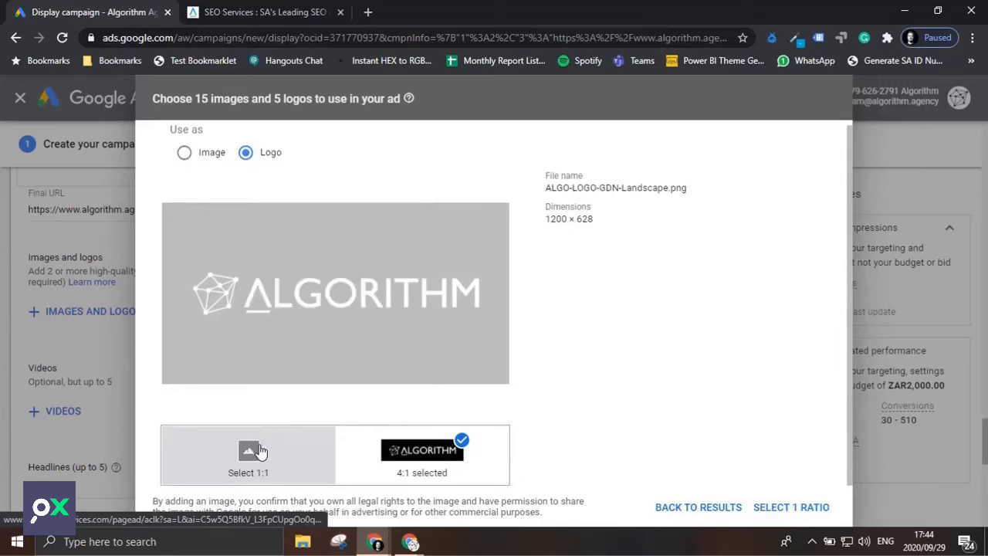
{"action": "left_click", "coordinate": [437, 450]}
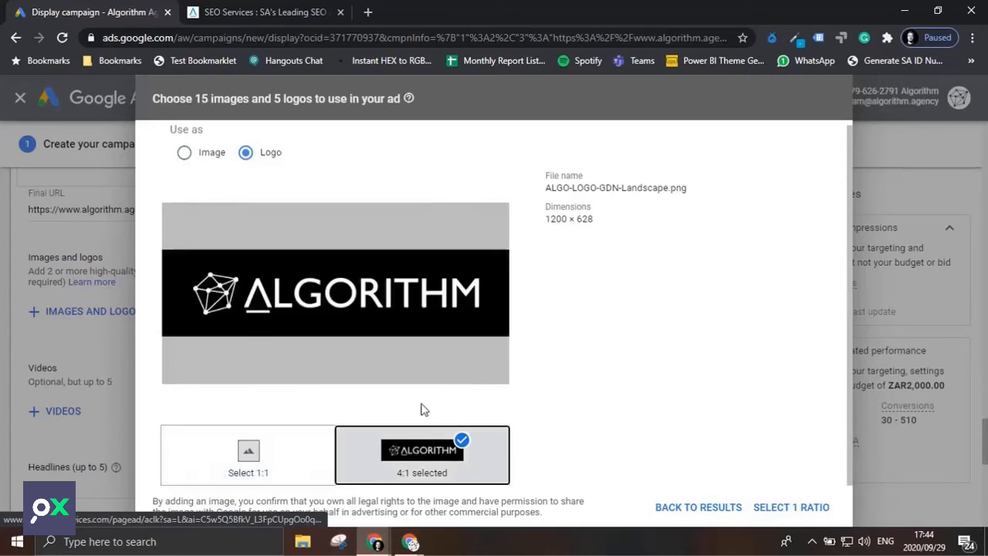
{"action": "left_click", "coordinate": [804, 507]}
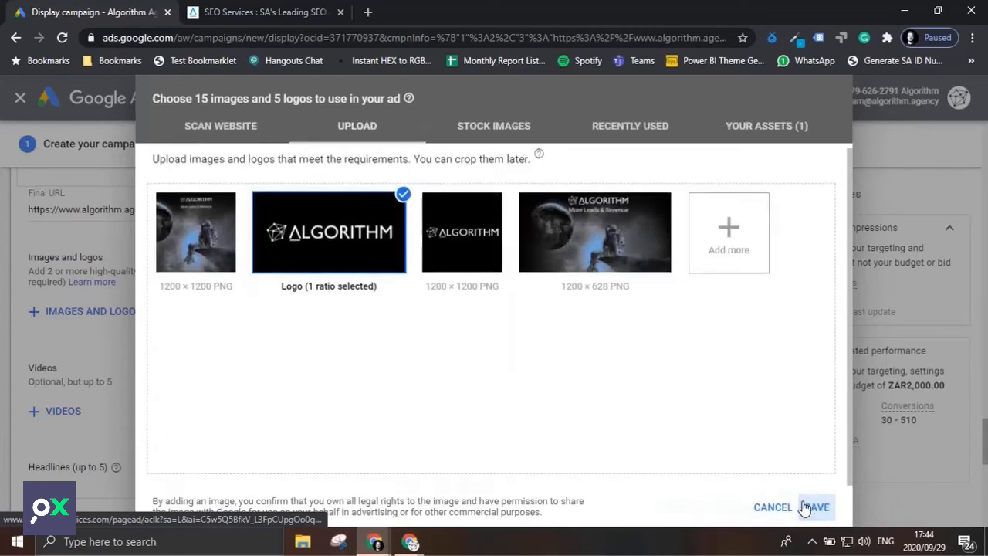
Use ALGO-LOGO-GDN-Square-SPACE.png as a logo in the 1:1 ratio.
{"action": "left_click", "coordinate": [457, 220]}
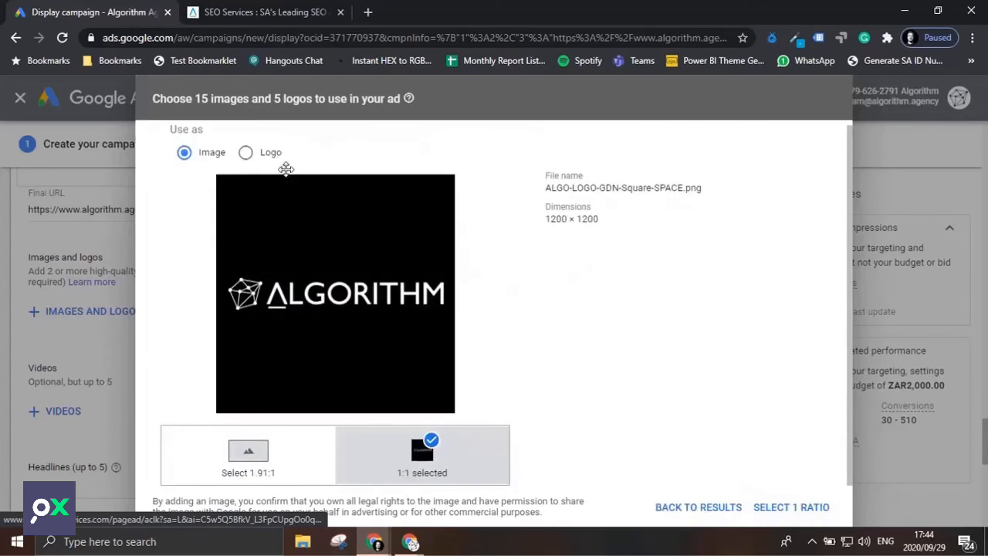
{"action": "left_click", "coordinate": [245, 152]}
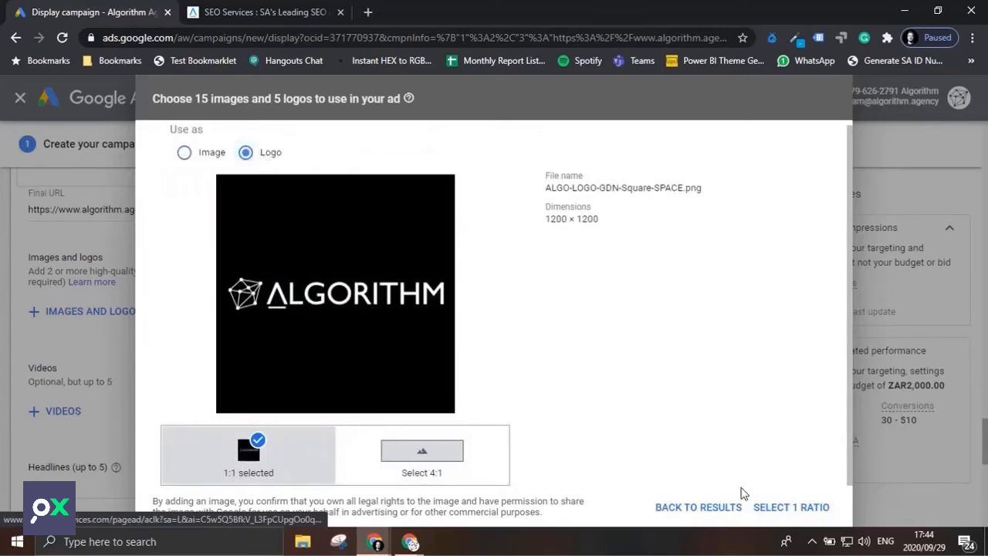
{"action": "left_click", "coordinate": [825, 507]}
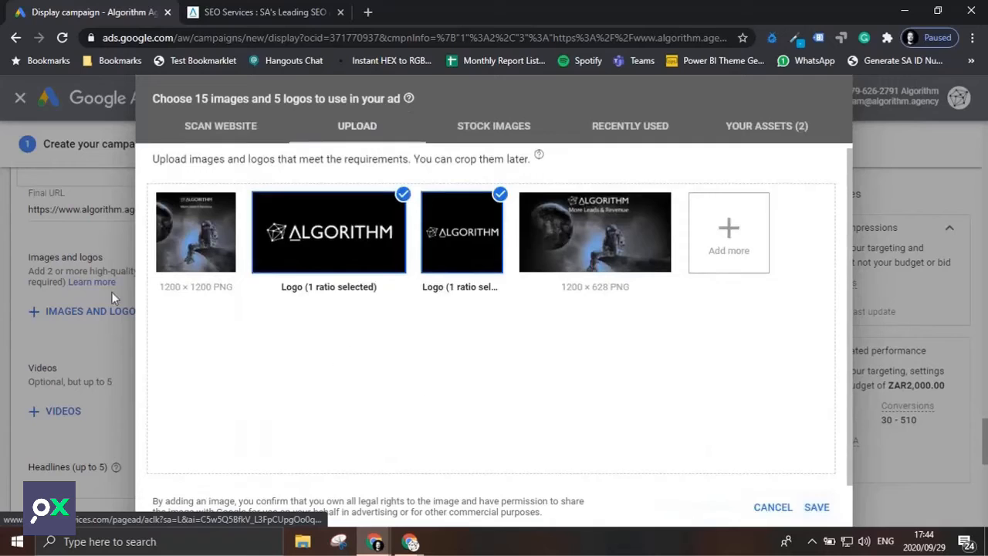
Add ALGO-GDN-Square-SPACE.png as a 1:1 image and ALGO-SPACE-GDN-Landscape.png as a 1.91:1 image, and save the asset selection.
{"action": "left_click", "coordinate": [219, 243]}
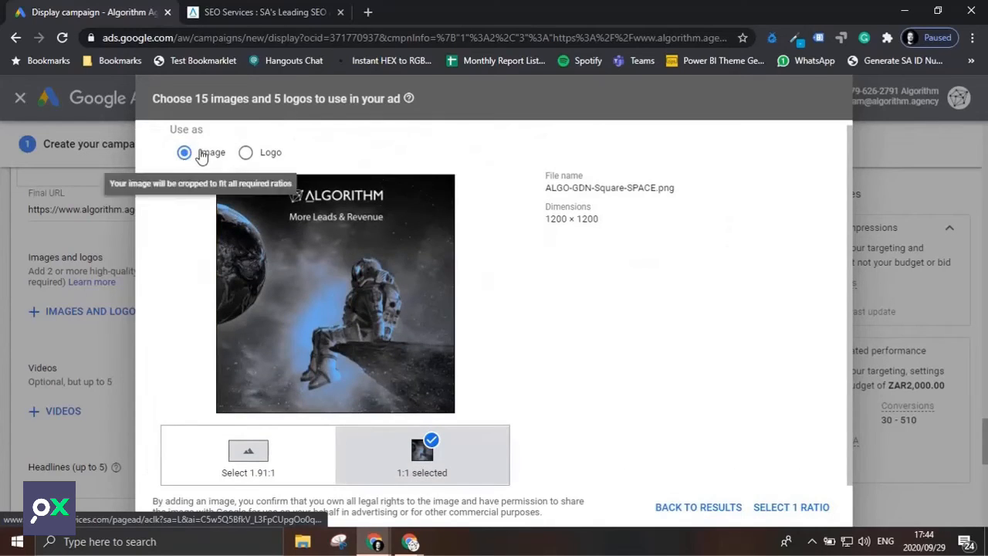
{"action": "left_click", "coordinate": [819, 508]}
{"action": "left_click", "coordinate": [622, 241]}
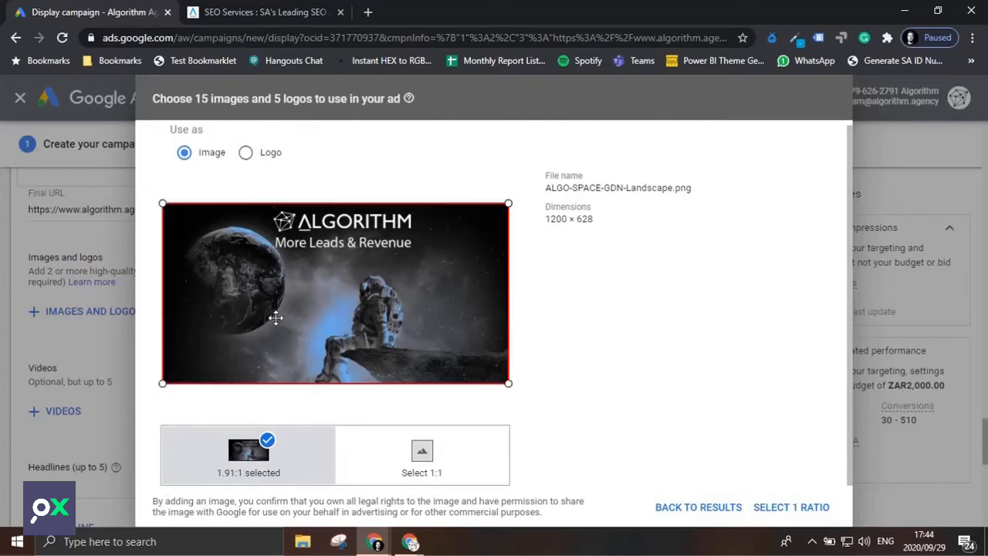
{"action": "triple_click", "coordinate": [569, 219]}
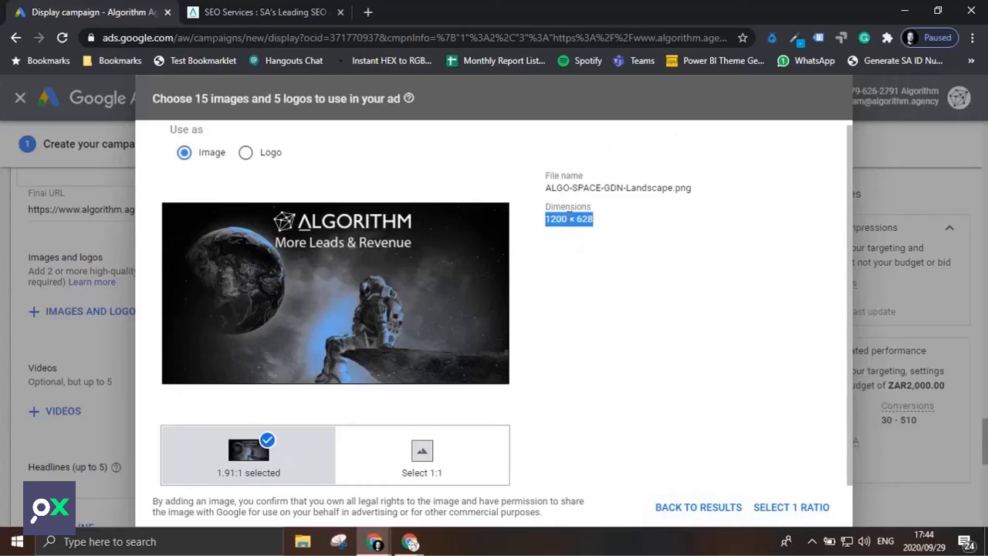
{"action": "left_click", "coordinate": [810, 507]}
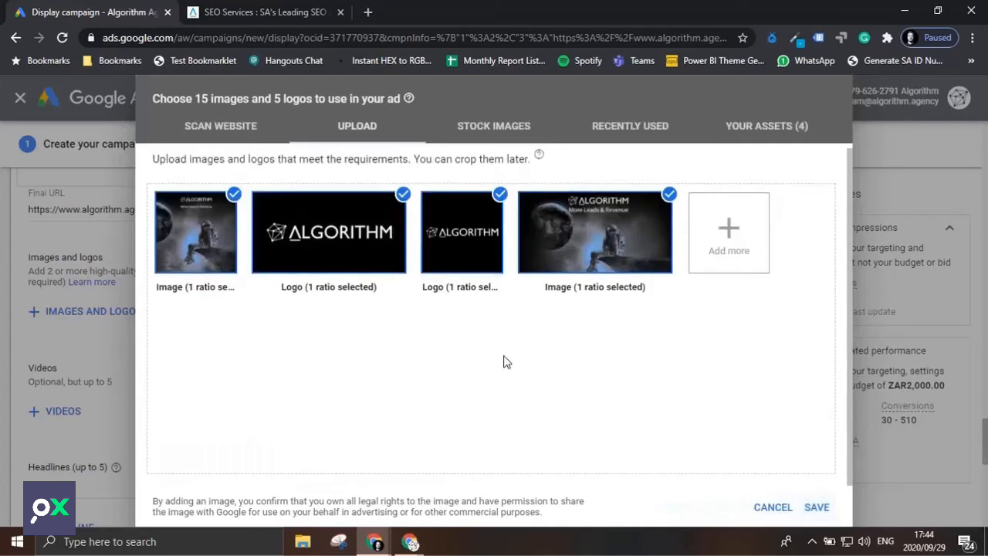
{"action": "left_click", "coordinate": [816, 507]}
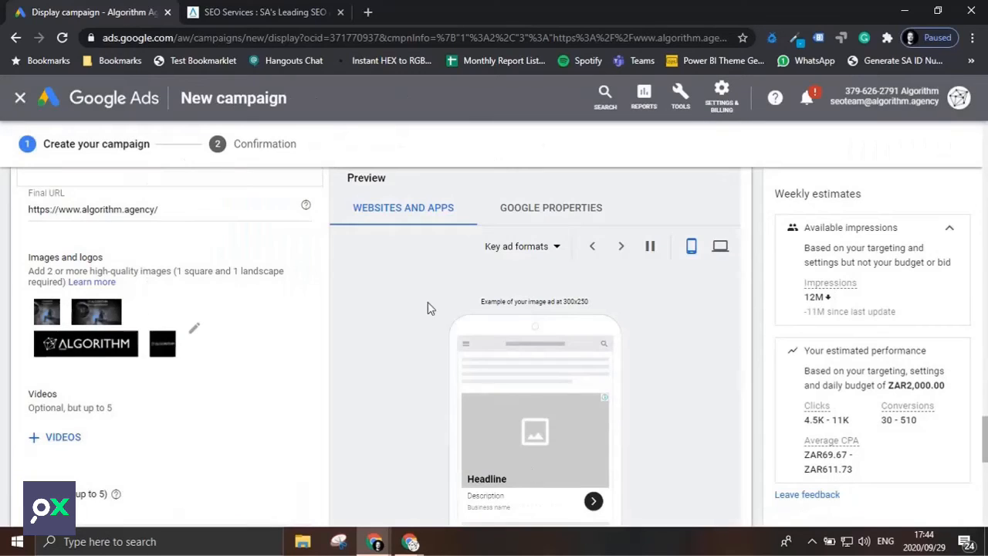
Examine the mobile ad previews with the added images and logos, and look over the video and headline fields.
{"action": "scroll", "coordinate": [375, 283], "scroll_direction": "down", "scroll_amount": 1}
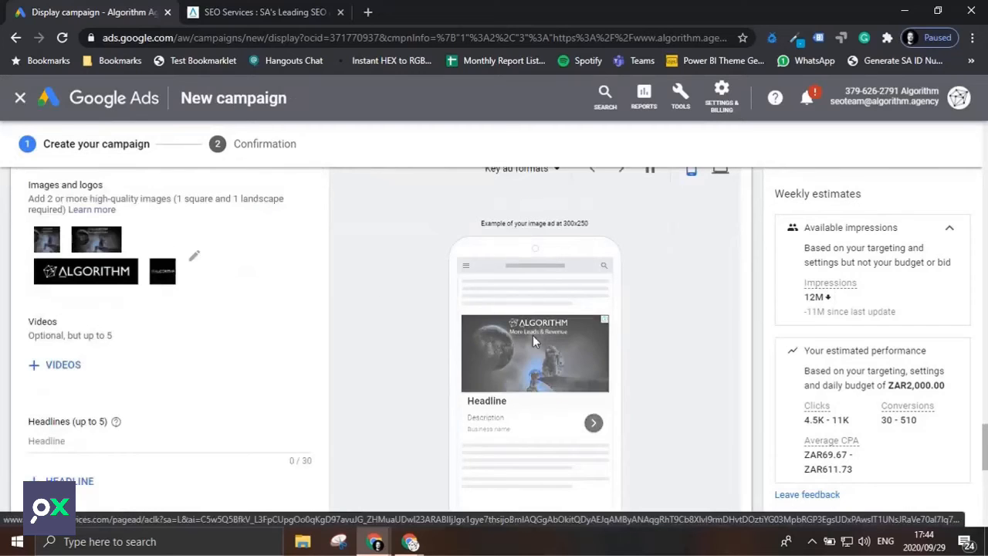
{"action": "scroll", "coordinate": [528, 352], "scroll_direction": "up", "scroll_amount": 3}
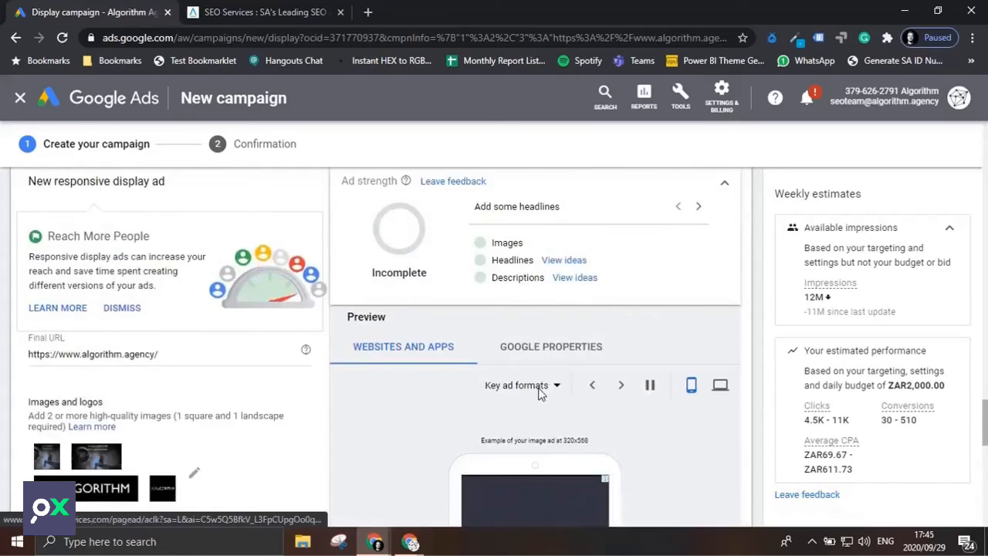
{"action": "scroll", "coordinate": [538, 392], "scroll_direction": "down", "scroll_amount": 2}
{"action": "scroll", "coordinate": [565, 438], "scroll_direction": "down", "scroll_amount": 1}
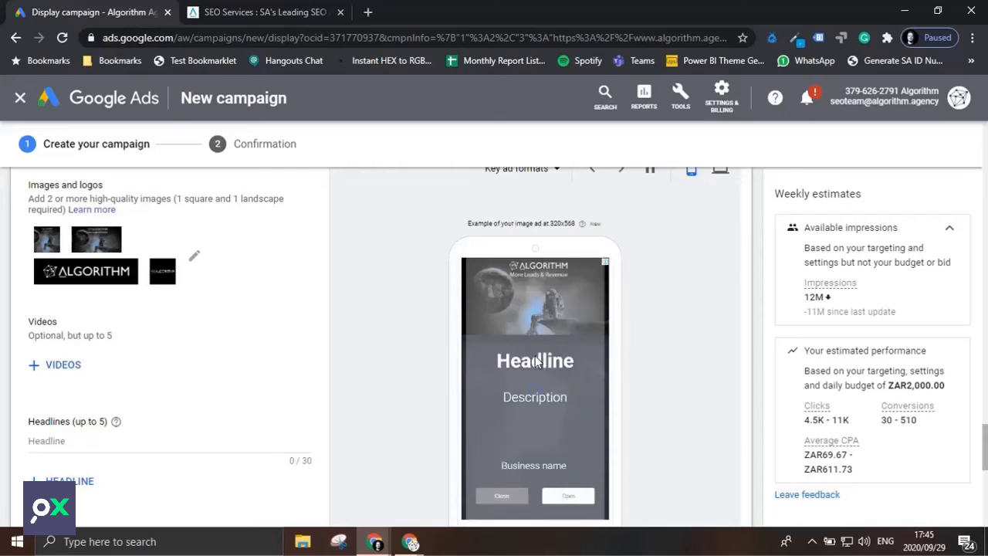
{"action": "scroll", "coordinate": [132, 337], "scroll_direction": "down", "scroll_amount": 1}
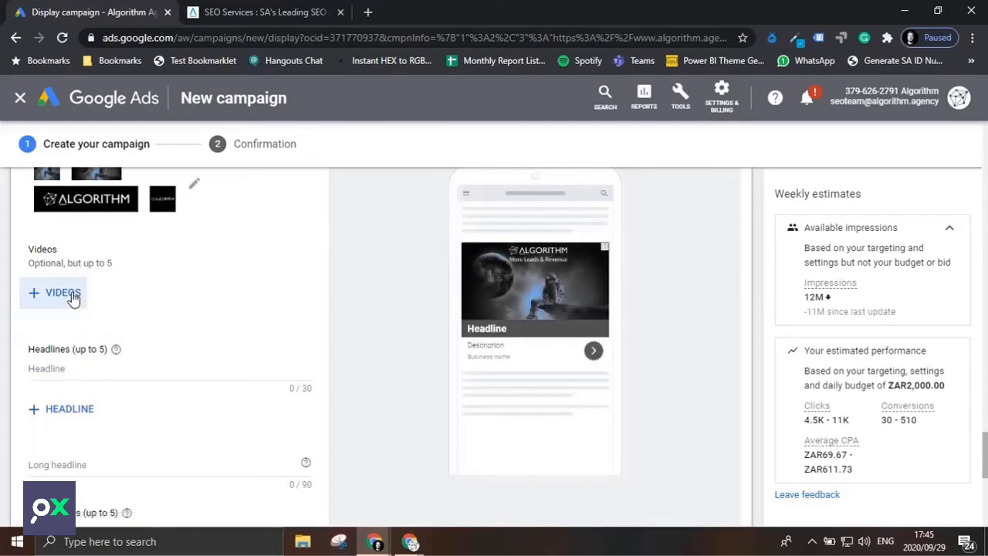
Use the suggested headline "Leading Performance Marketing" as the ad's first headline and copy it into the long headline.
{"action": "left_click", "coordinate": [109, 372]}
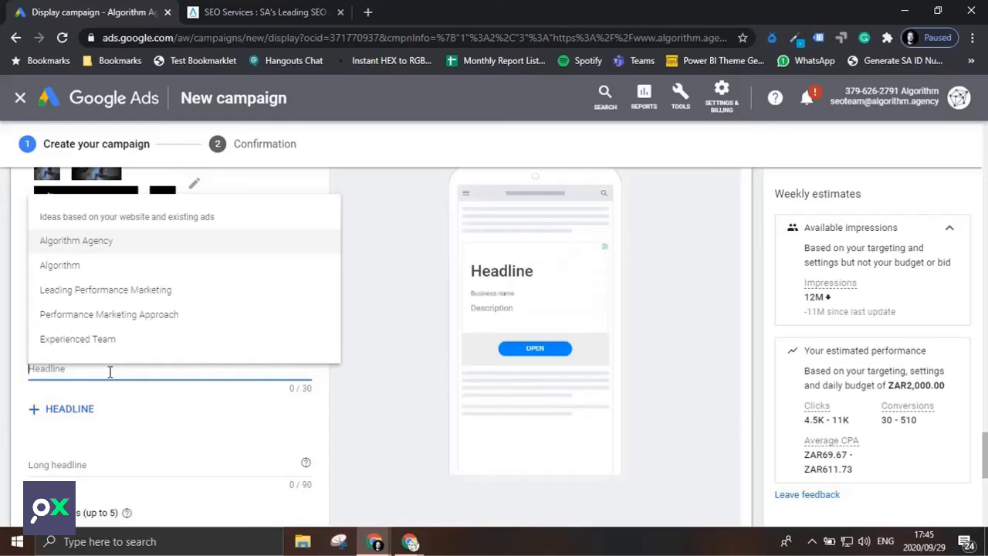
{"action": "left_click", "coordinate": [132, 288]}
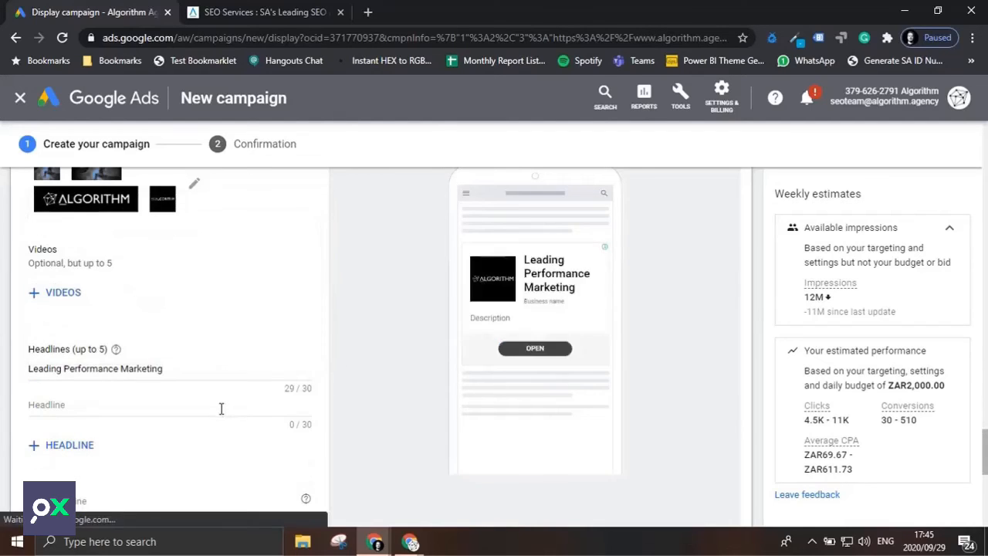
{"action": "scroll", "coordinate": [221, 409], "scroll_direction": "down", "scroll_amount": 1}
{"action": "scroll", "coordinate": [222, 409], "scroll_direction": "down", "scroll_amount": 1}
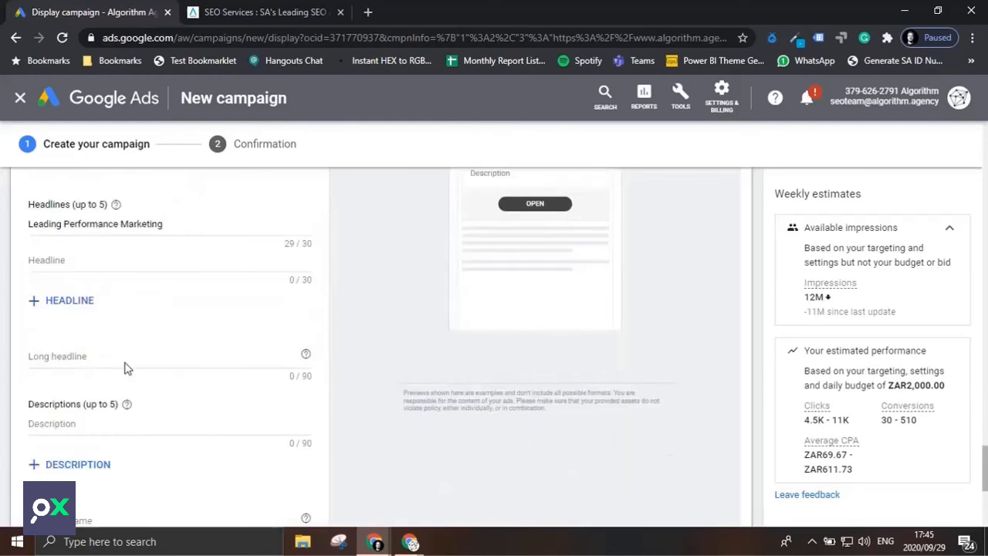
{"action": "left_click", "coordinate": [102, 357]}
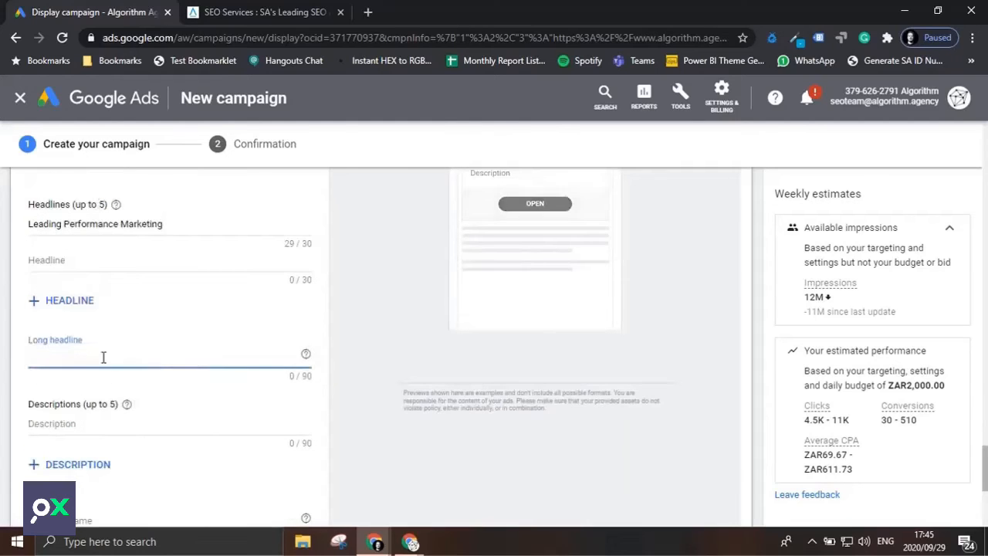
{"action": "triple_click", "coordinate": [120, 225]}
{"action": "key", "text": "ctrl+c"}
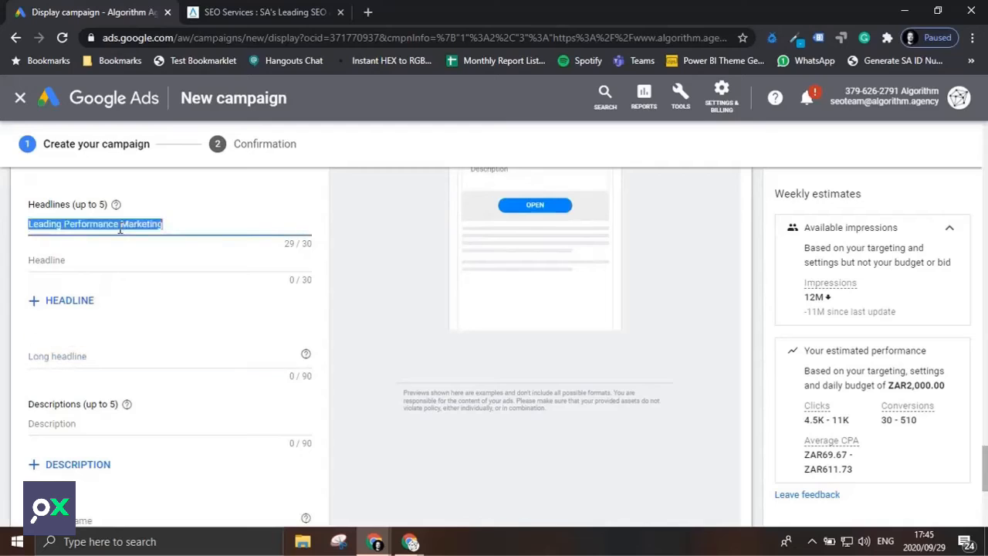
{"action": "left_click", "coordinate": [101, 359]}
{"action": "key", "text": "ctrl+v"}
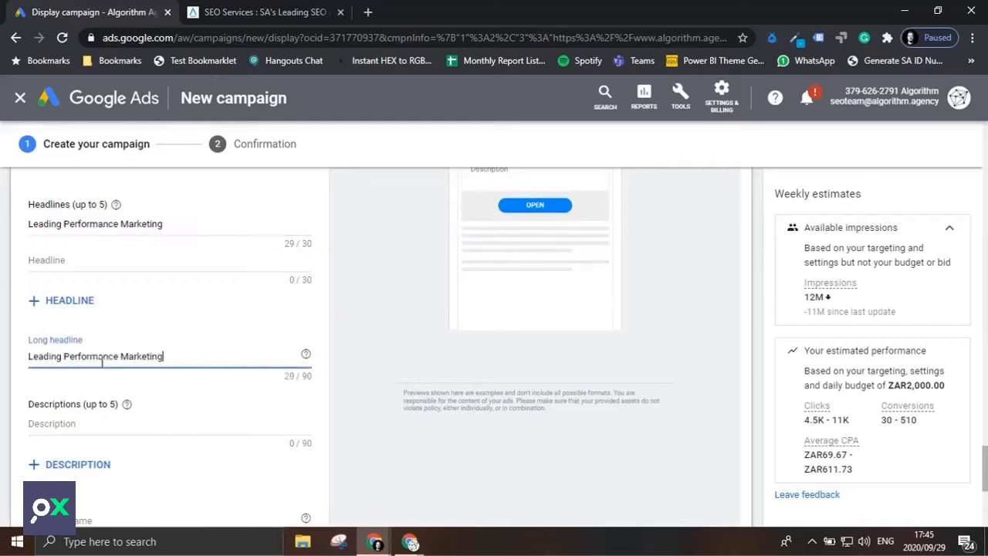
Use the suggested text "Performance Marketing Agency, SEO & Data Services | Algorithm" as the ad's description and check the preview.
{"action": "scroll", "coordinate": [102, 361], "scroll_direction": "down", "scroll_amount": 2}
{"action": "left_click", "coordinate": [121, 277]}
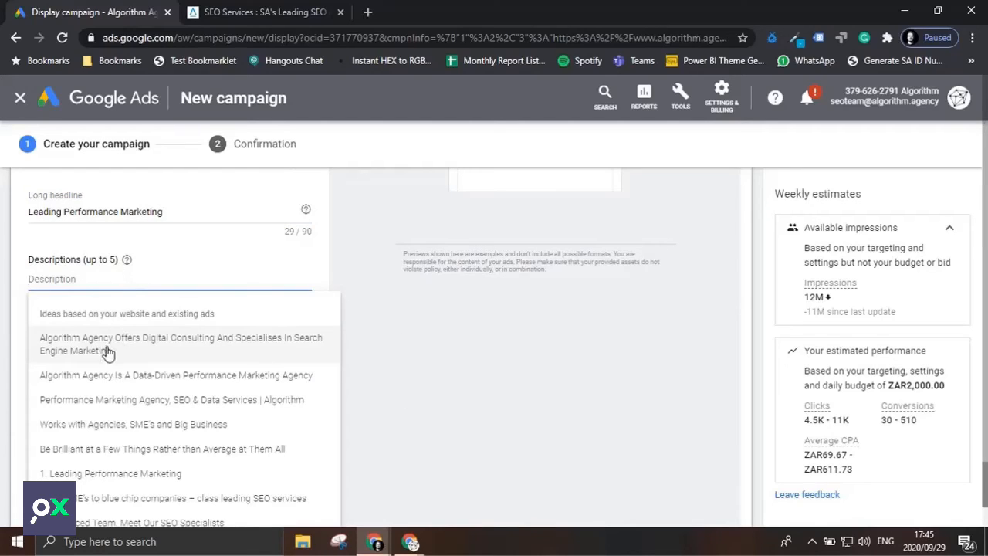
{"action": "left_click", "coordinate": [124, 404]}
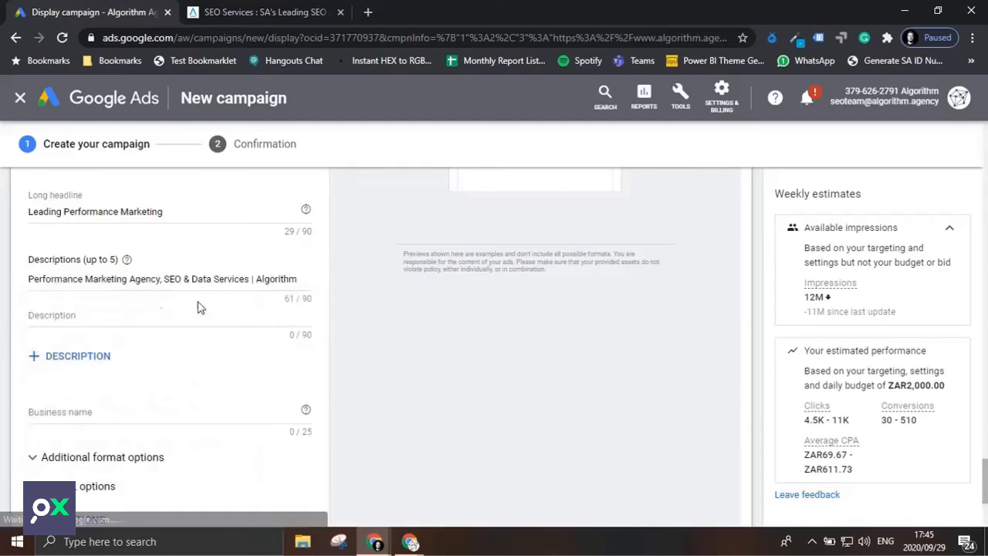
{"action": "scroll", "coordinate": [518, 310], "scroll_direction": "up", "scroll_amount": 3}
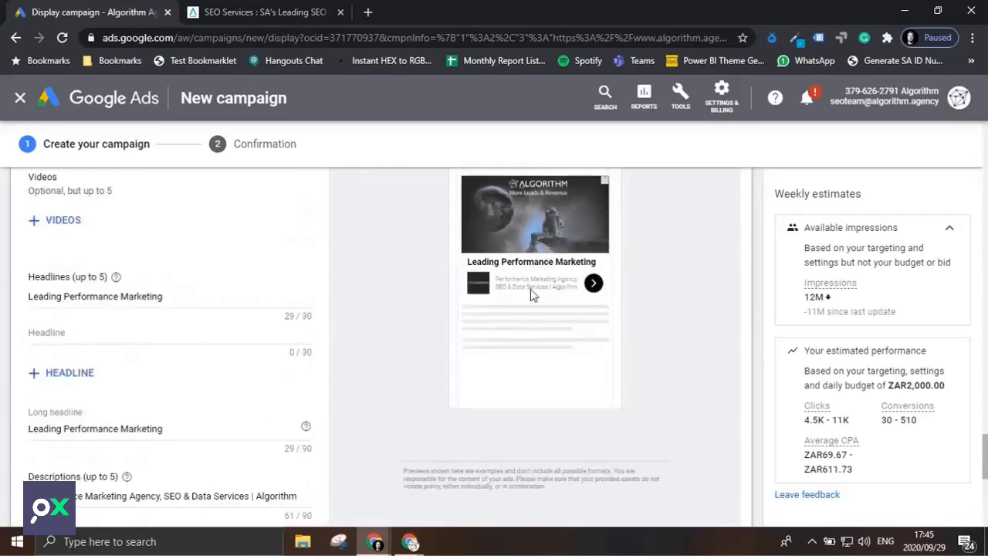
{"action": "scroll", "coordinate": [184, 375], "scroll_direction": "down", "scroll_amount": 2}
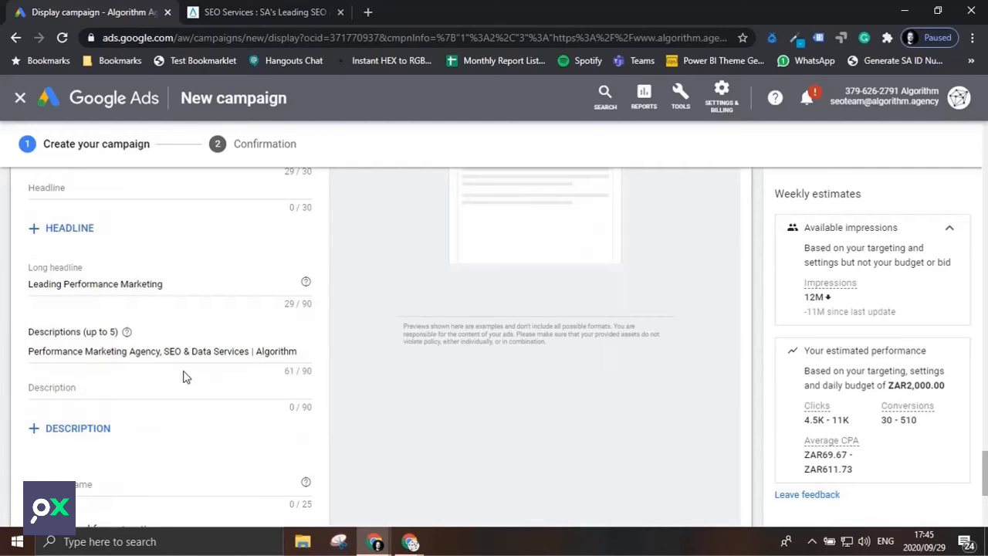
Enter "Algorithm Agency" as the ad's business name.
{"action": "scroll", "coordinate": [184, 376], "scroll_direction": "down", "scroll_amount": 1}
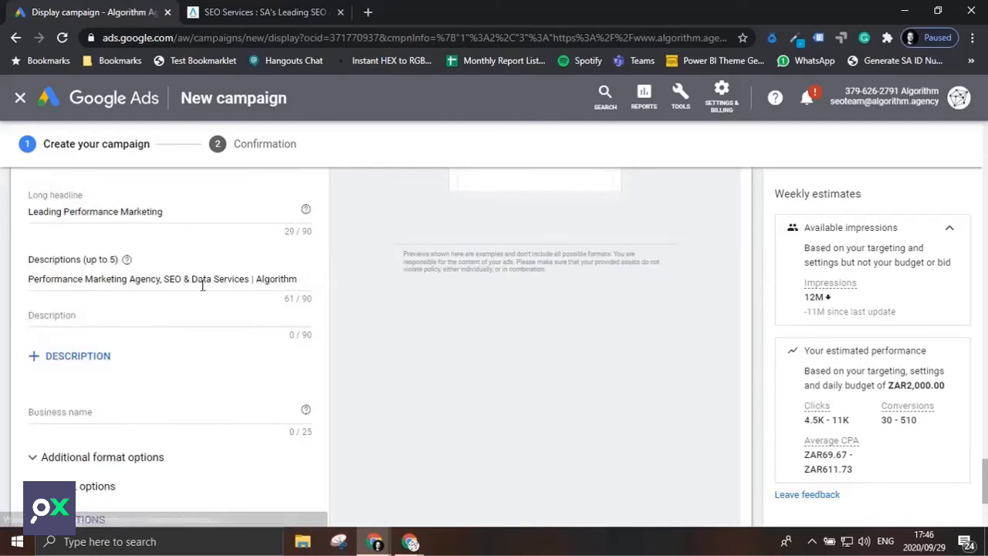
{"action": "left_click", "coordinate": [103, 415]}
{"action": "type", "text": "Alg"}
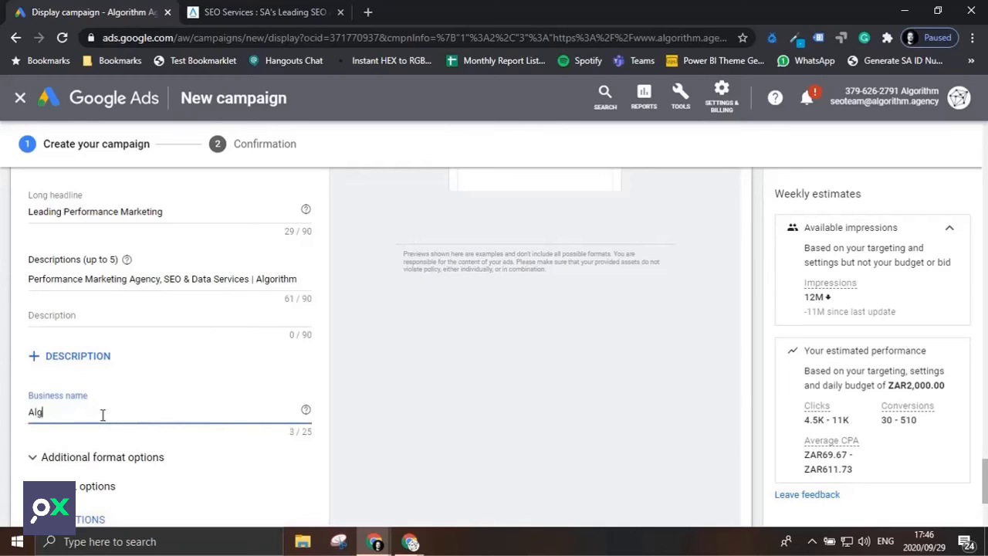
{"action": "type", "text": "orithm Agency"}
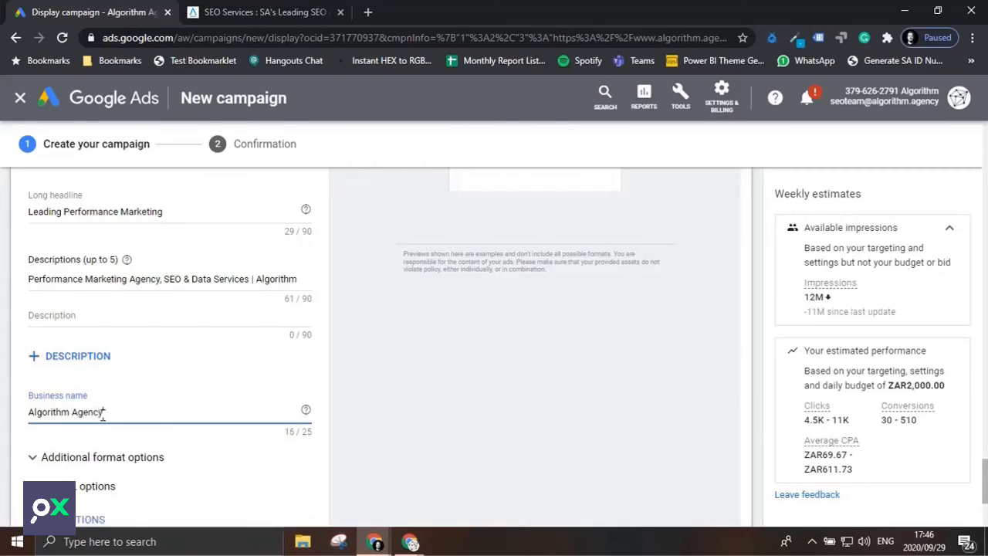
Add a call to action text to the ad and set it to Learn More, in English.
{"action": "scroll", "coordinate": [104, 405], "scroll_direction": "down", "scroll_amount": 1}
{"action": "scroll", "coordinate": [104, 405], "scroll_direction": "down", "scroll_amount": 1}
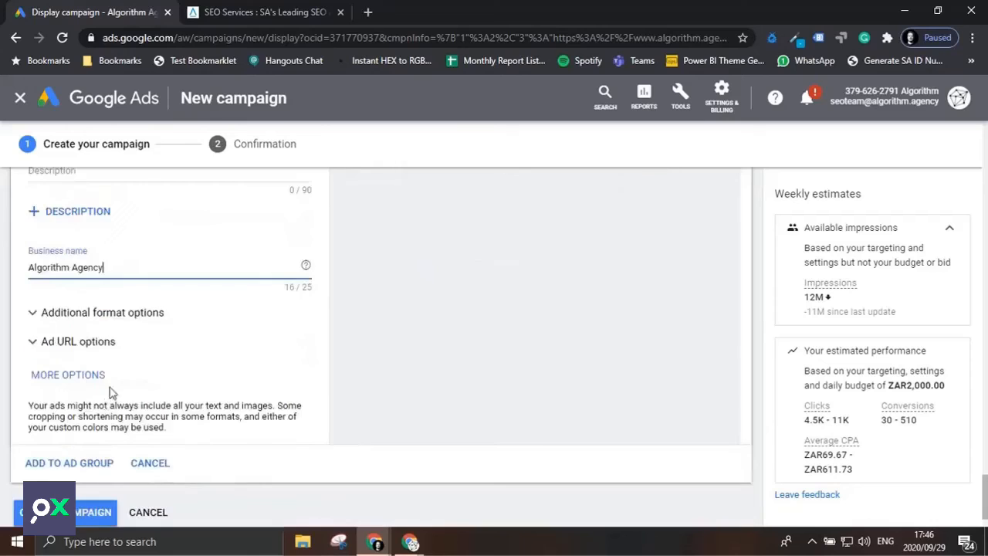
{"action": "left_click", "coordinate": [63, 378]}
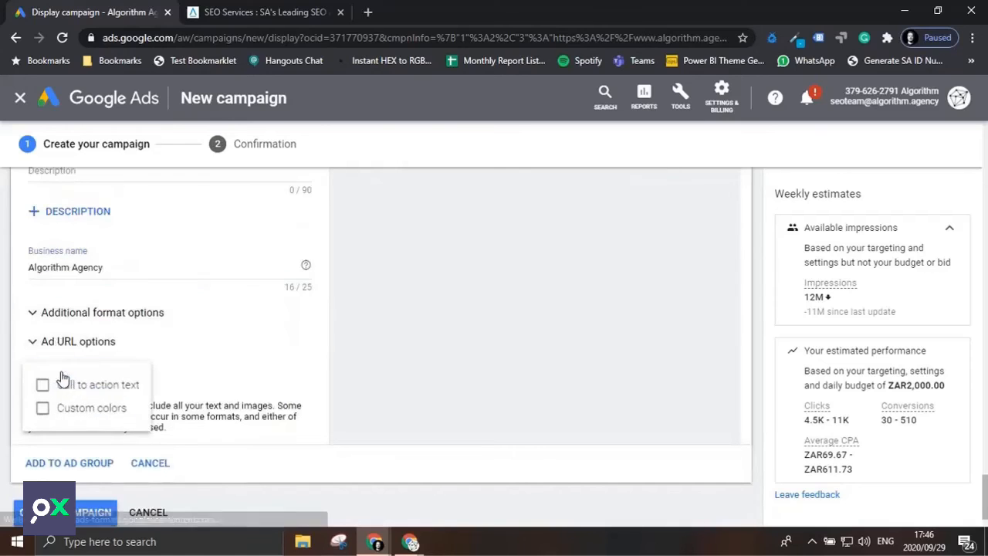
{"action": "left_click", "coordinate": [65, 386]}
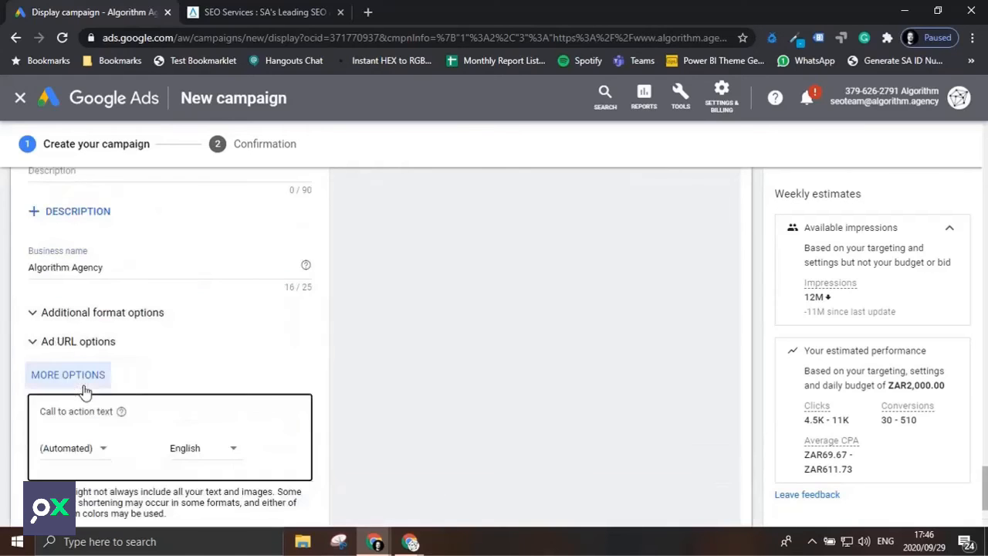
{"action": "left_click", "coordinate": [101, 450]}
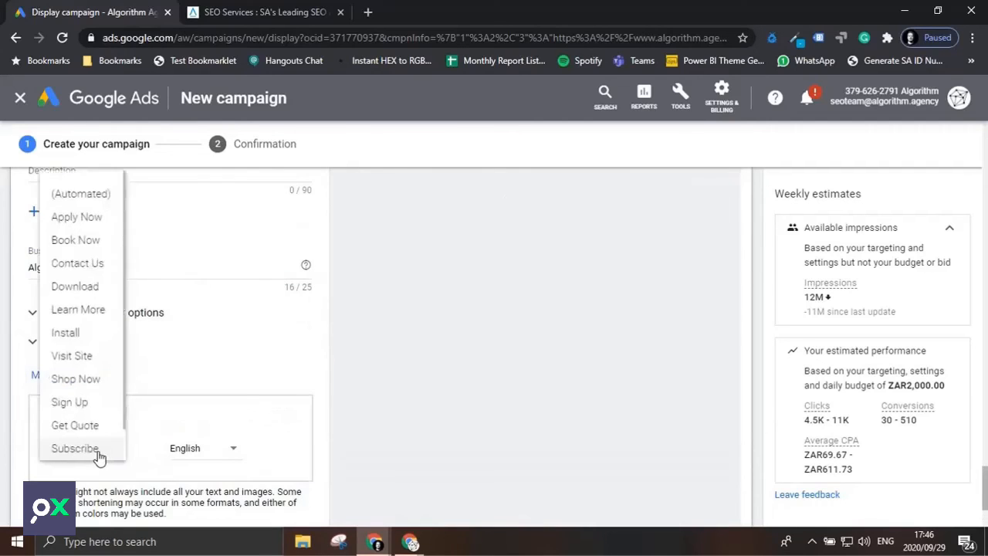
{"action": "left_click", "coordinate": [108, 311]}
Examine the mobile previews of the completed ad, limiting them to image ads and going through the different sizes.
{"action": "scroll", "coordinate": [499, 428], "scroll_direction": "up", "scroll_amount": 6}
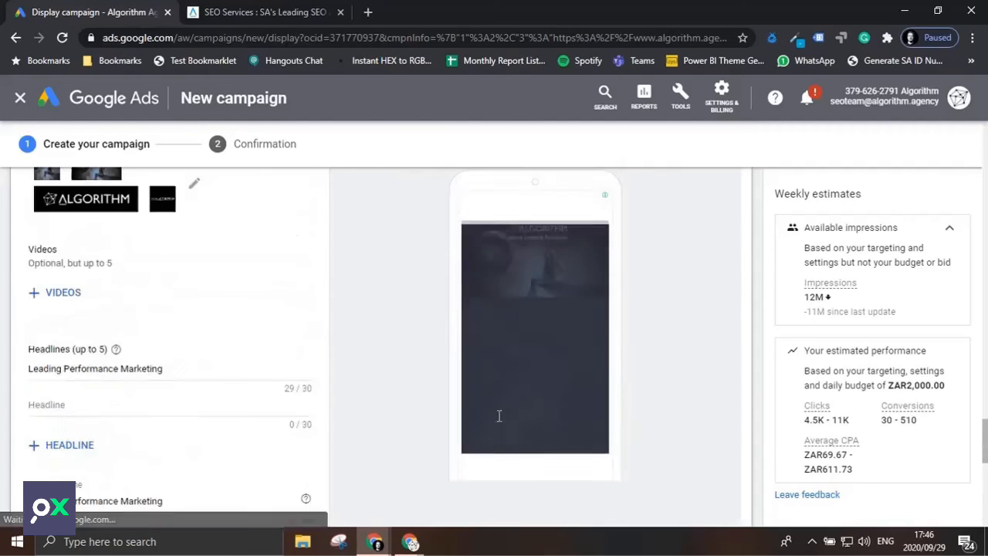
{"action": "scroll", "coordinate": [499, 416], "scroll_direction": "up", "scroll_amount": 2}
{"action": "scroll", "coordinate": [567, 354], "scroll_direction": "down", "scroll_amount": 1}
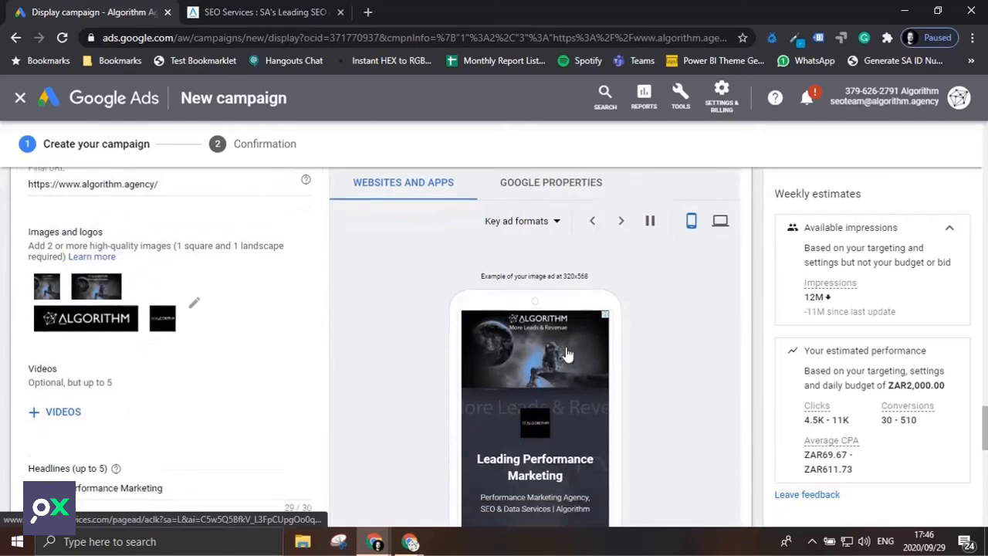
{"action": "scroll", "coordinate": [567, 355], "scroll_direction": "down", "scroll_amount": 1}
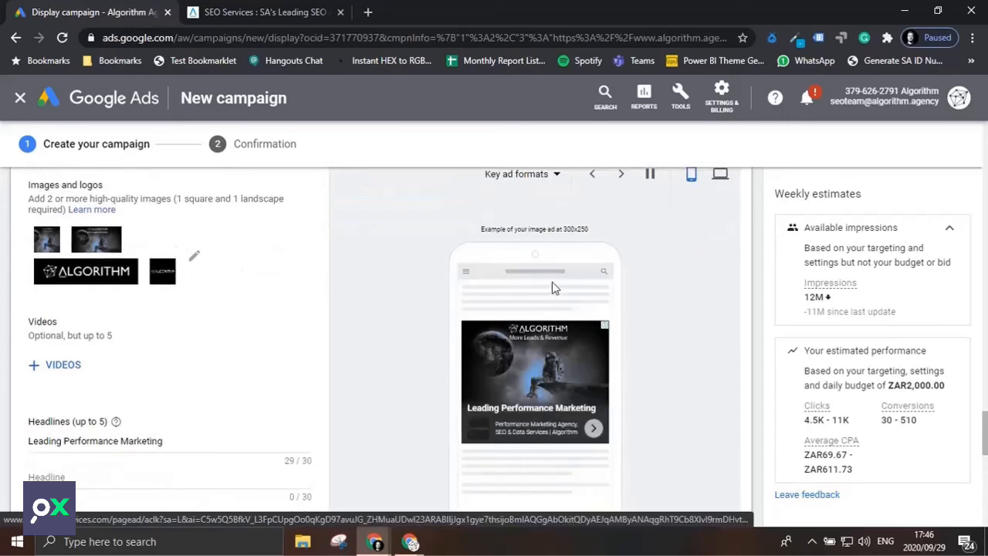
{"action": "left_click", "coordinate": [556, 175]}
{"action": "left_click", "coordinate": [546, 199]}
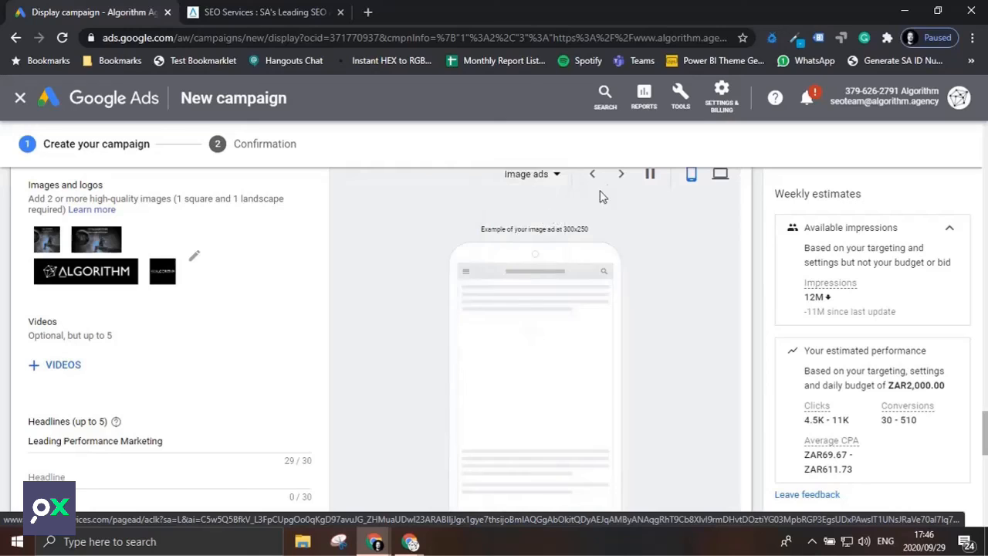
{"action": "left_click", "coordinate": [623, 176]}
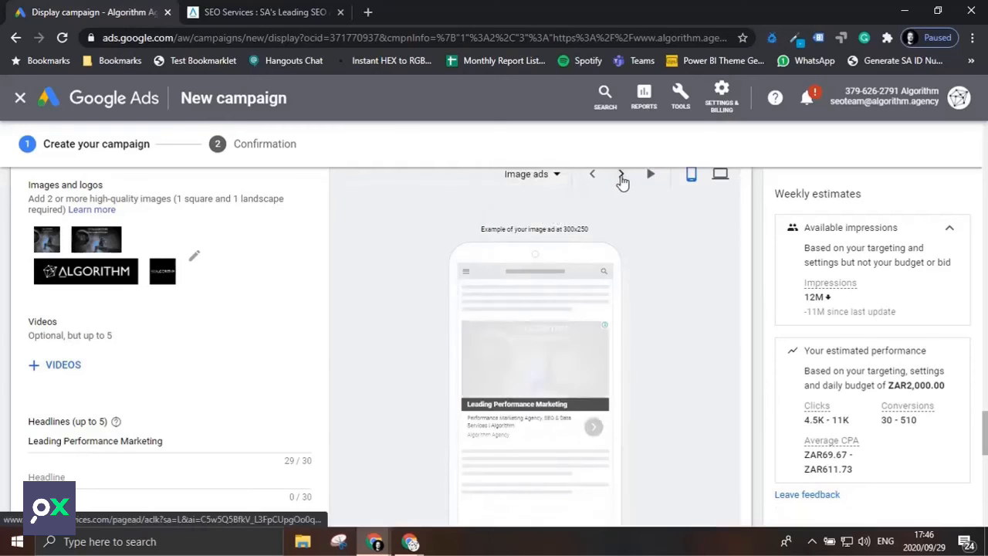
{"action": "left_click", "coordinate": [622, 178]}
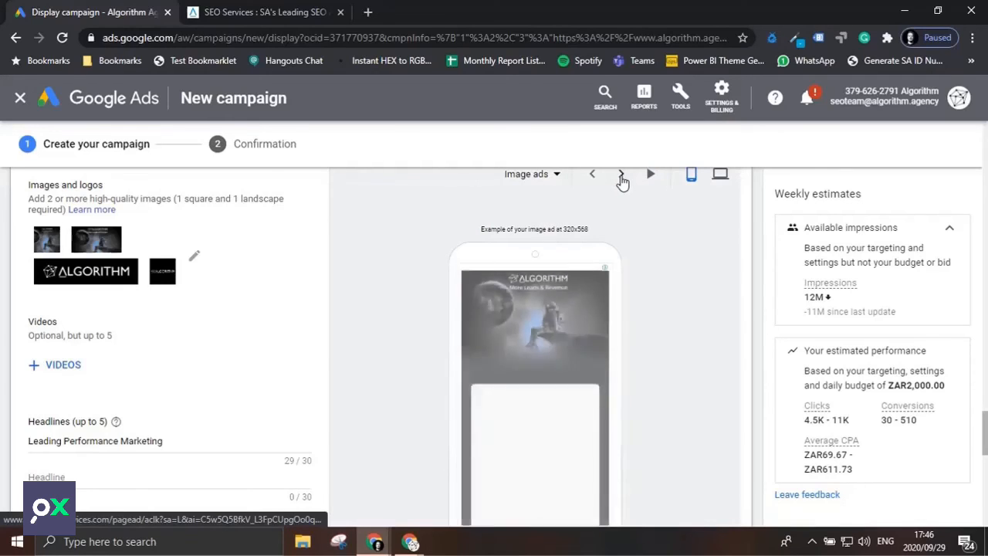
{"action": "scroll", "coordinate": [612, 415], "scroll_direction": "down", "scroll_amount": 1}
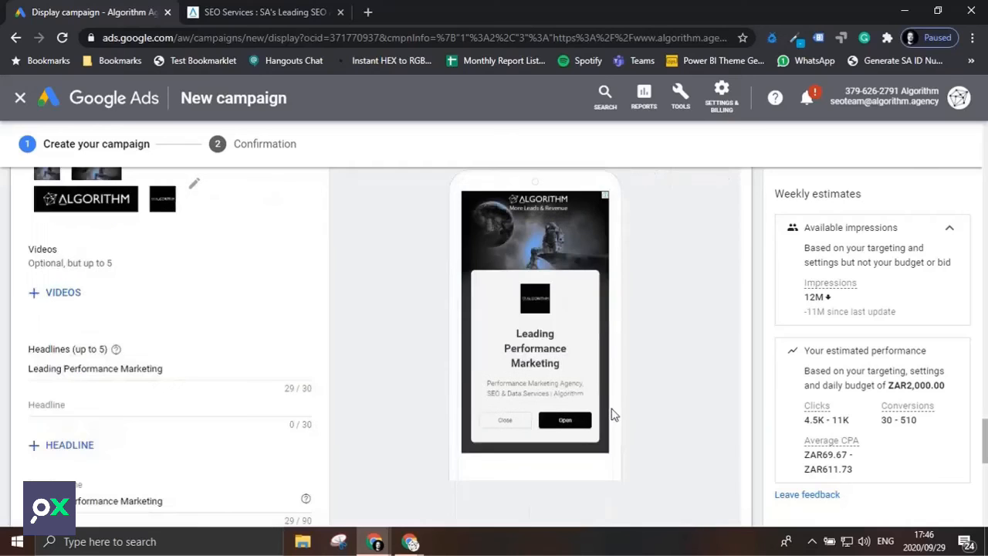
Create the display campaign and continue from the confirmation summary to the new campaign.
{"action": "scroll", "coordinate": [101, 441], "scroll_direction": "down", "scroll_amount": 7}
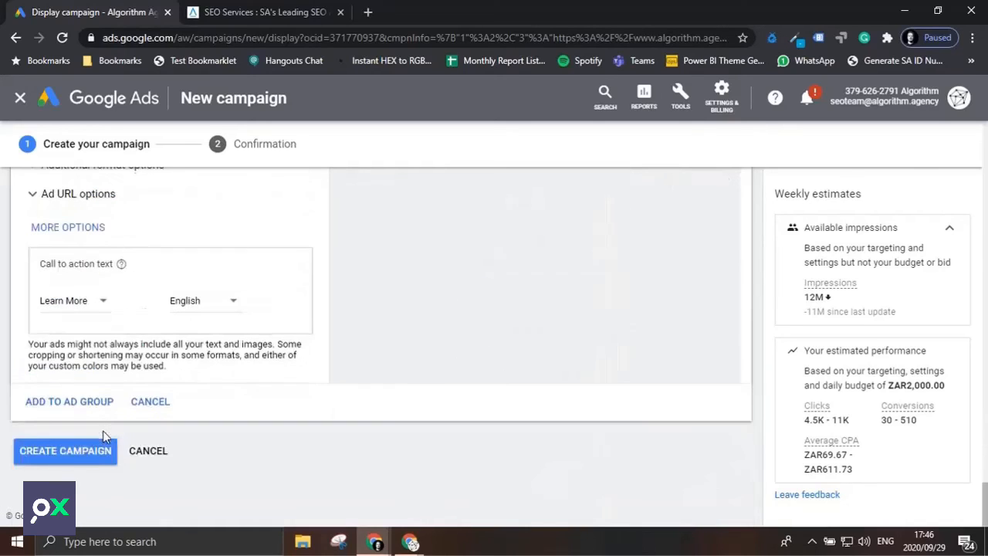
{"action": "left_click", "coordinate": [99, 455]}
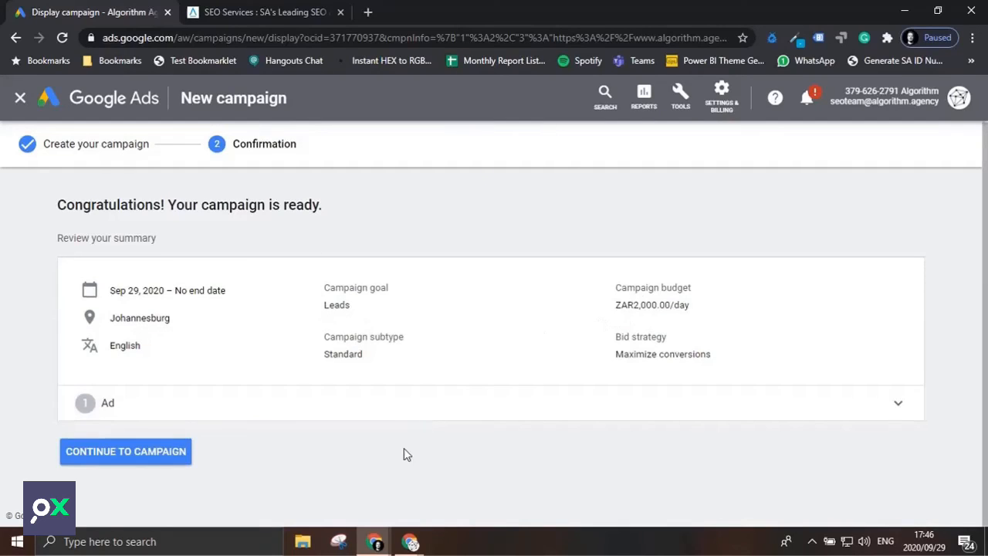
{"action": "left_click", "coordinate": [132, 457]}
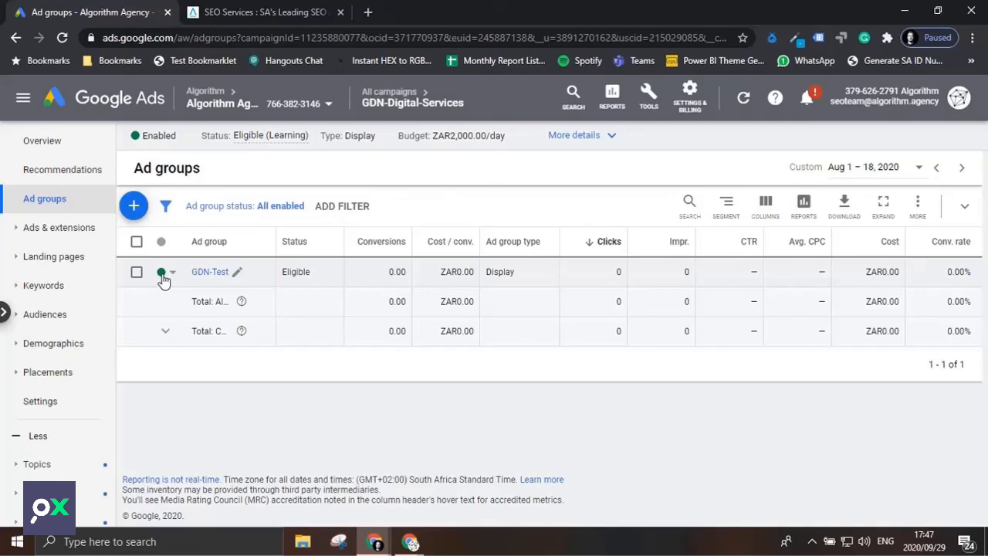
Open the status choices of the GDN-Test ad group.
{"action": "left_click", "coordinate": [164, 275]}
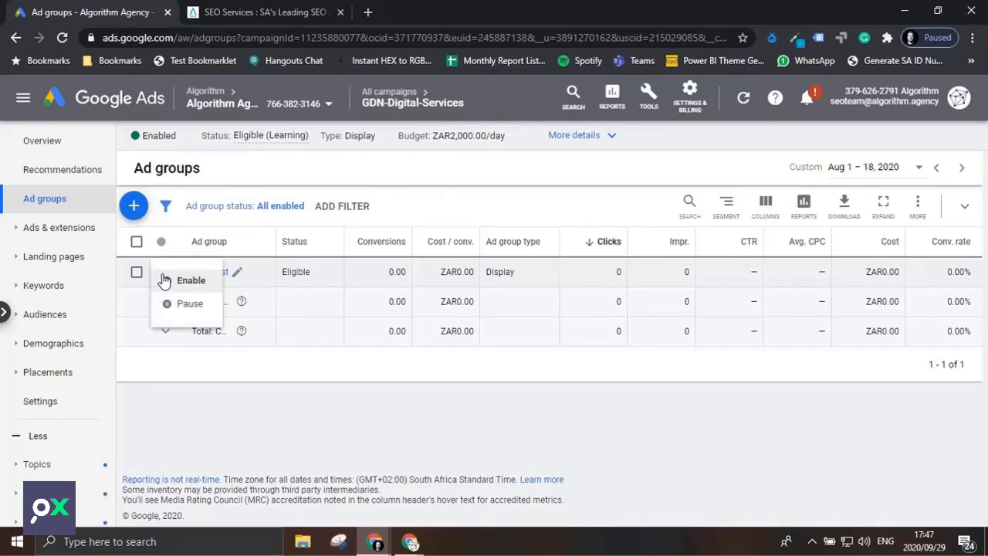